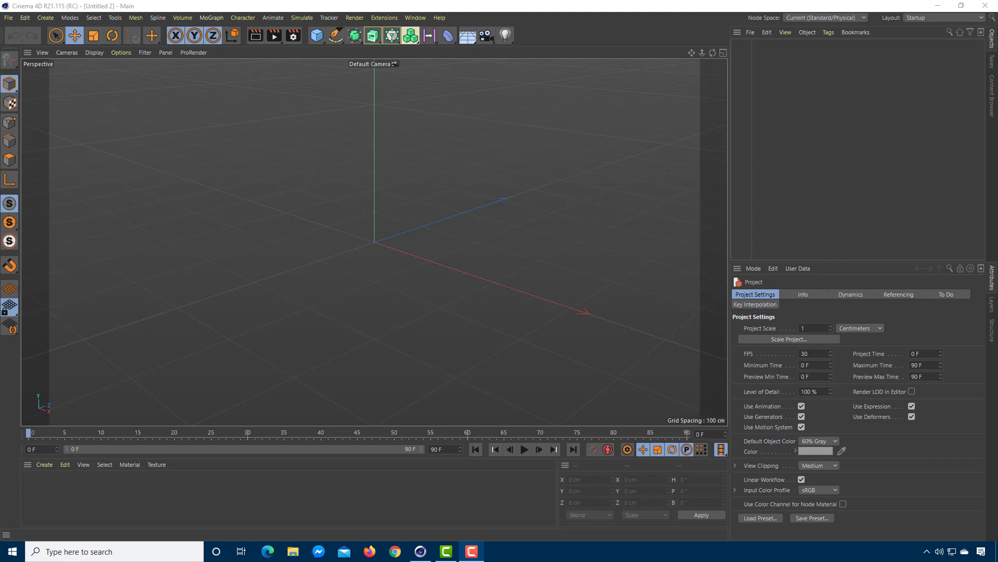
- Add a capsule primitive to the empty scene and display it with shading plus its polygon lines
click(712, 240)
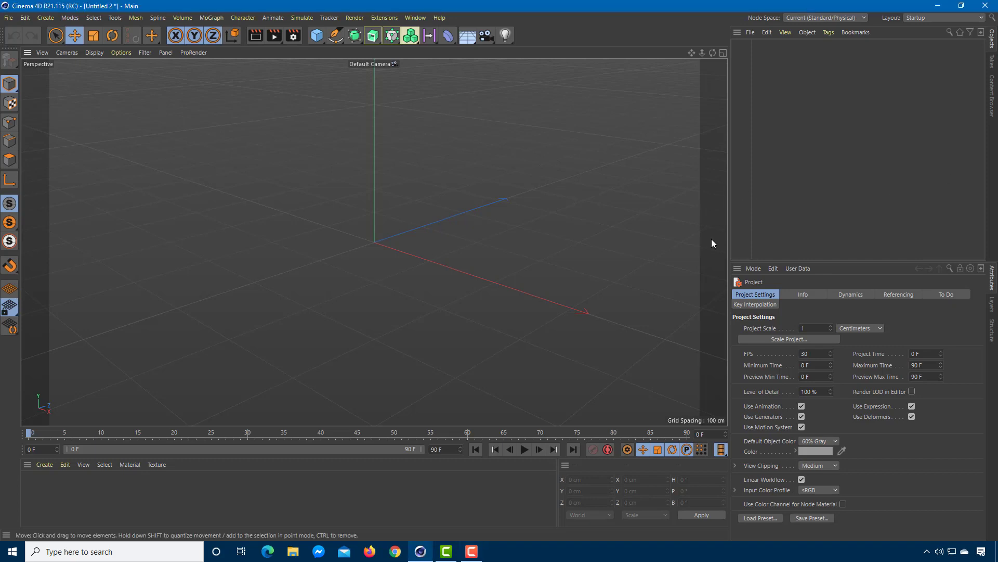
click(316, 41)
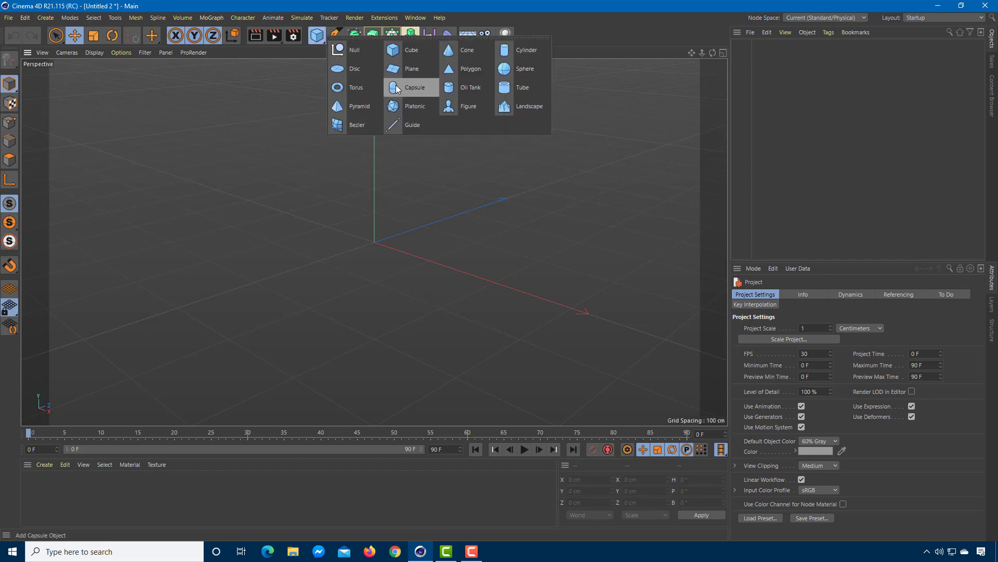
click(412, 88)
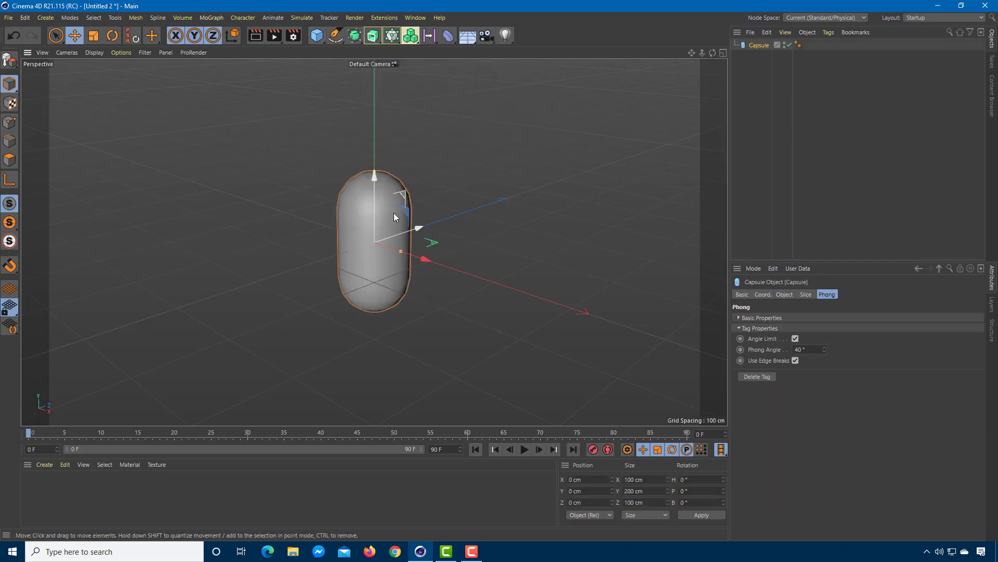
alt+right_drag(390, 219, 412, 211)
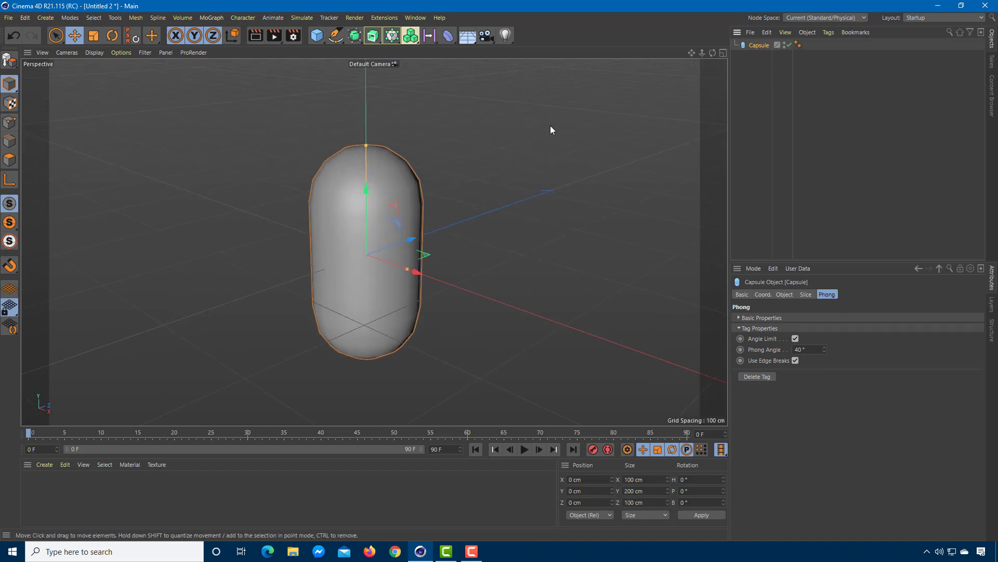
key(n)
key(b)
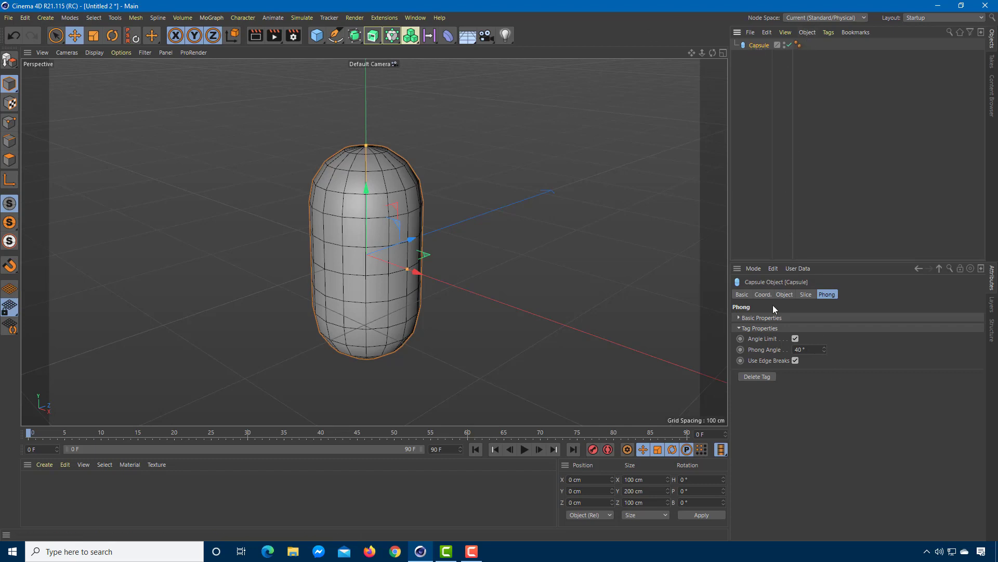
- Set the capsule's height segments to 3 and its cap segments to 3
click(762, 297)
click(743, 298)
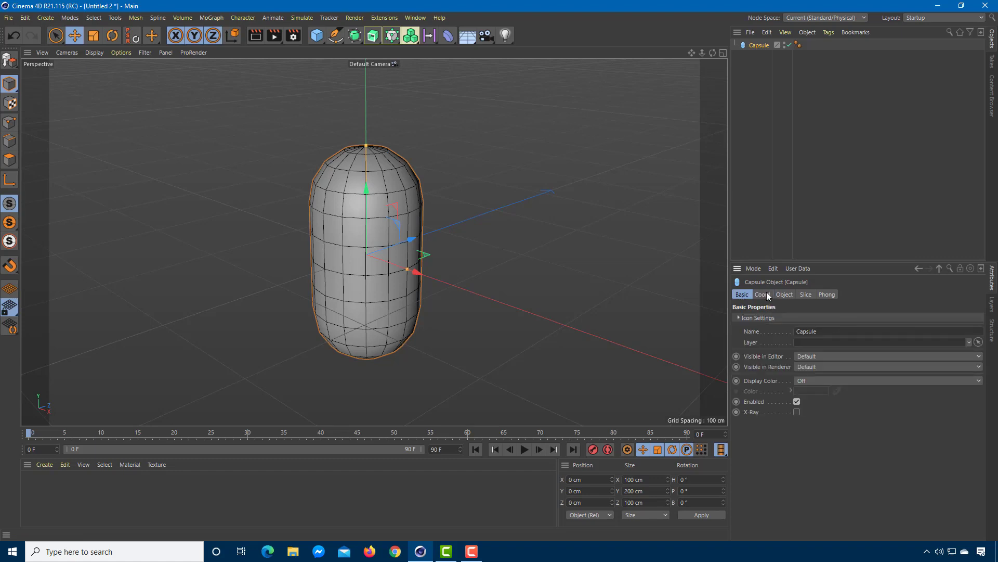
click(763, 295)
click(785, 294)
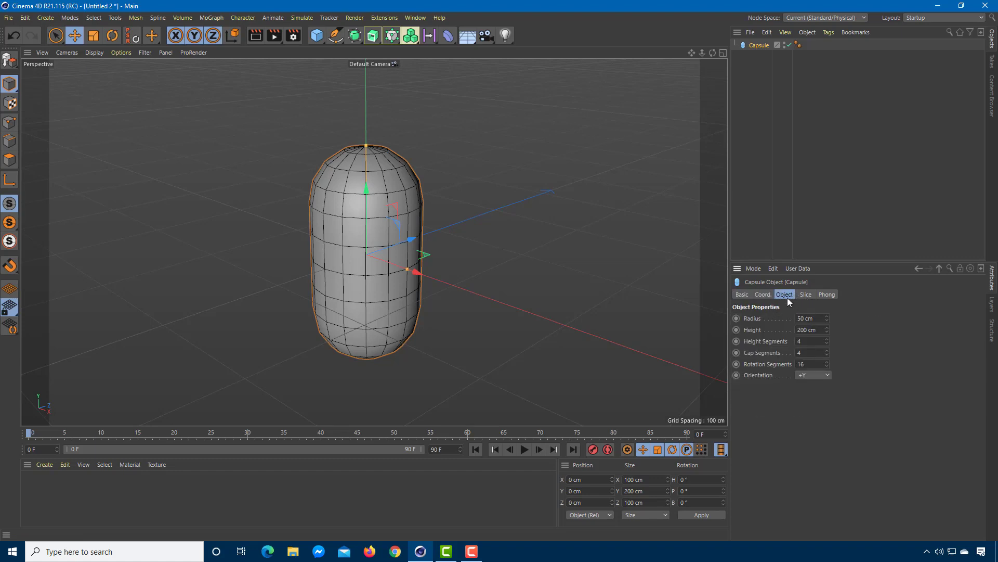
click(803, 341)
text(3)
key(Tab)
text(3)
click(806, 342)
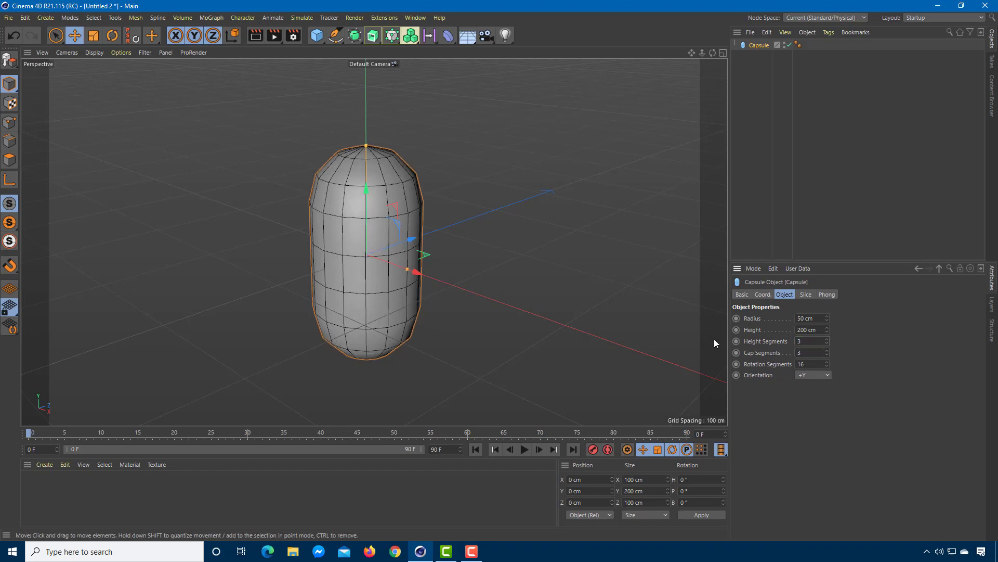
click(460, 212)
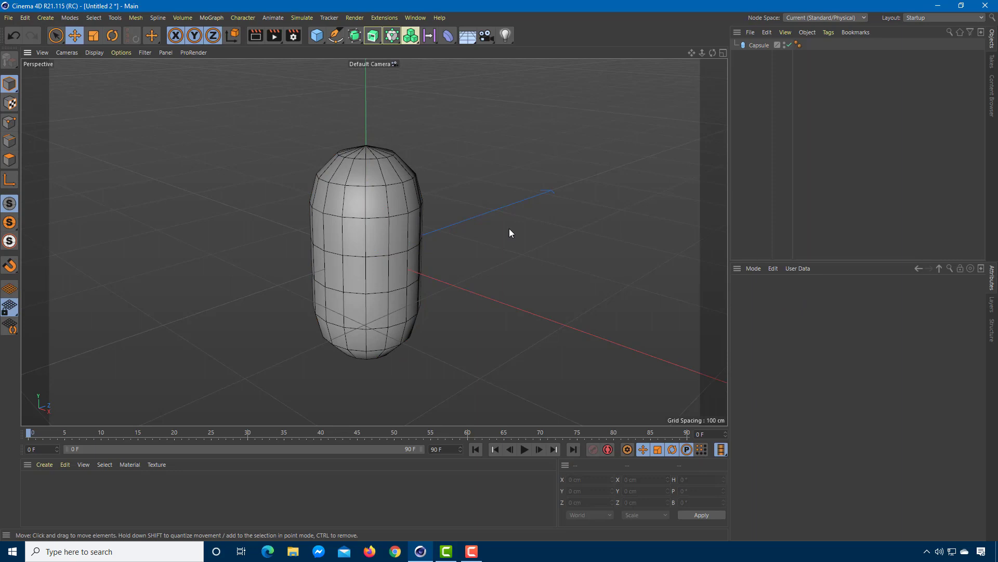
- Make the capsule editable and duplicate it along the Z axis to about Z 126 cm
click(369, 225)
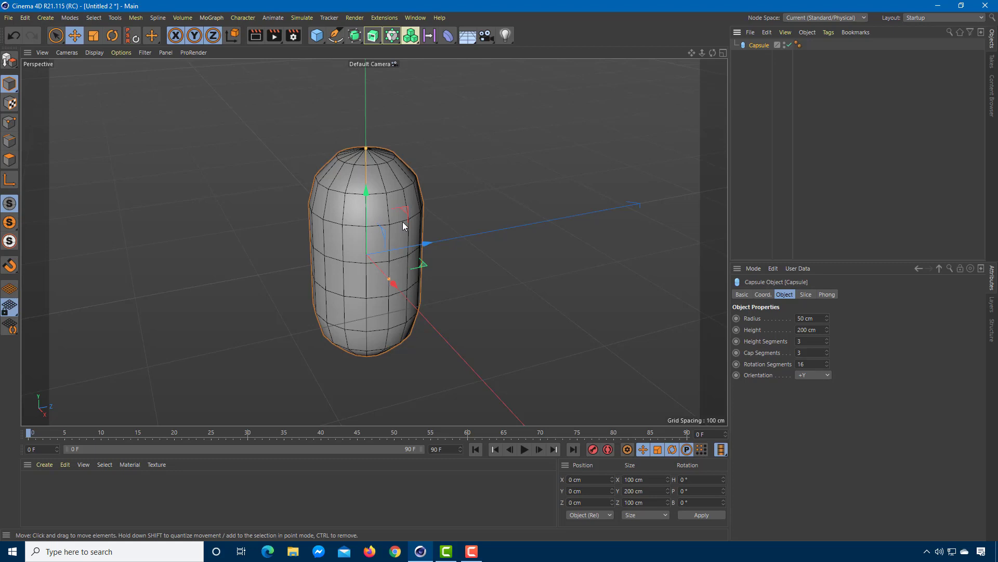
key(c)
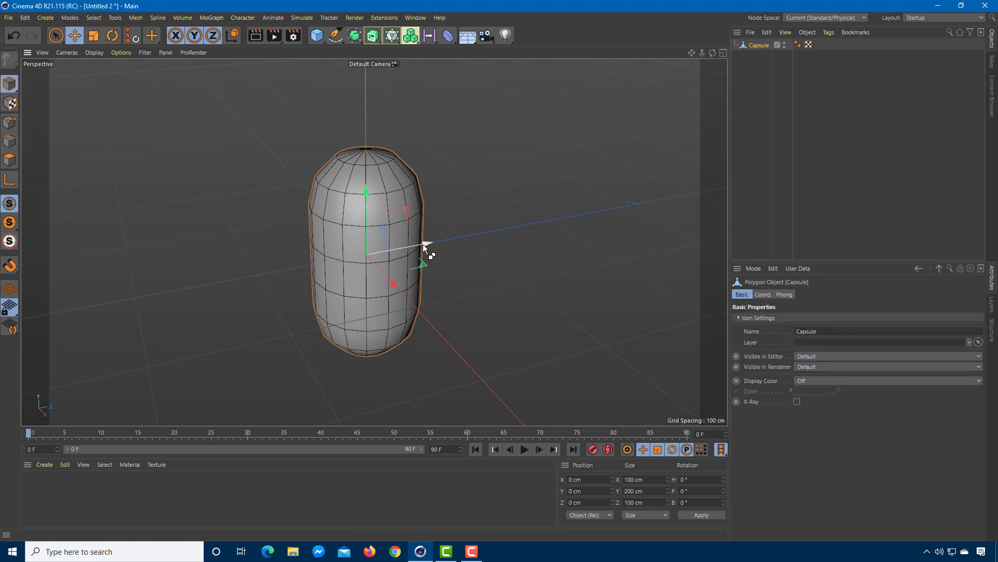
ctrl+drag(423, 245, 539, 230)
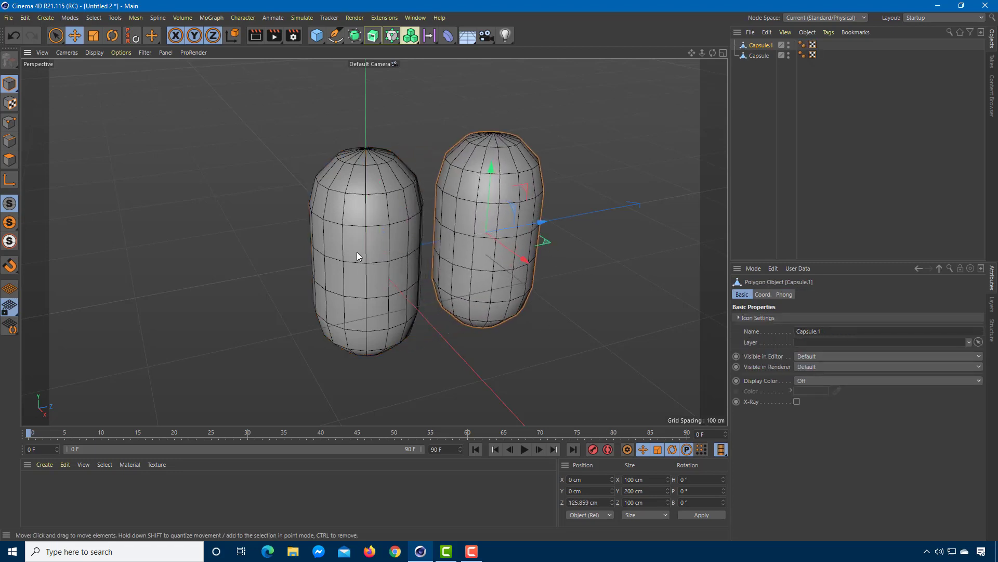
- Shift both capsules back along the Z axis and move the original capsule farther away, to about Z -99 cm
shift+click(357, 253)
drag(479, 230, 460, 238)
alt+drag(520, 281, 602, 301)
click(602, 302)
click(332, 234)
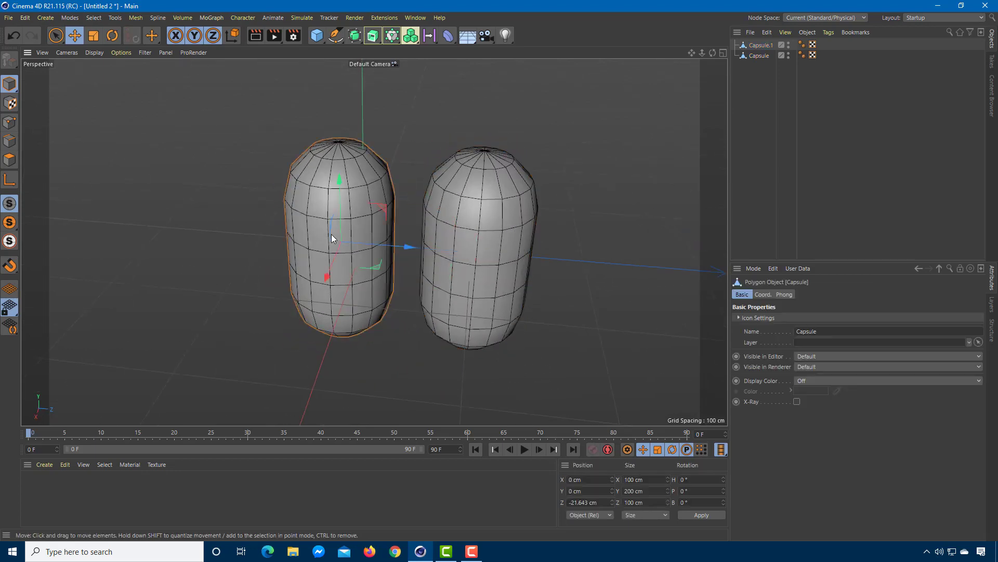
drag(405, 250, 326, 254)
- In the Right view, select the original capsule's top cap points and scale them flat along Y
alt+drag(343, 291, 408, 307)
middle_click(401, 305)
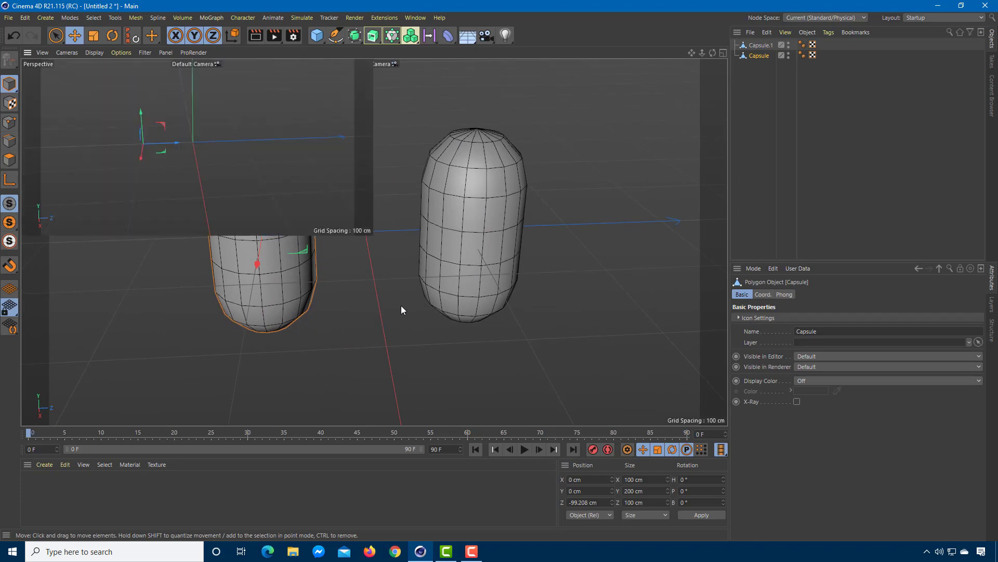
middle_click(274, 209)
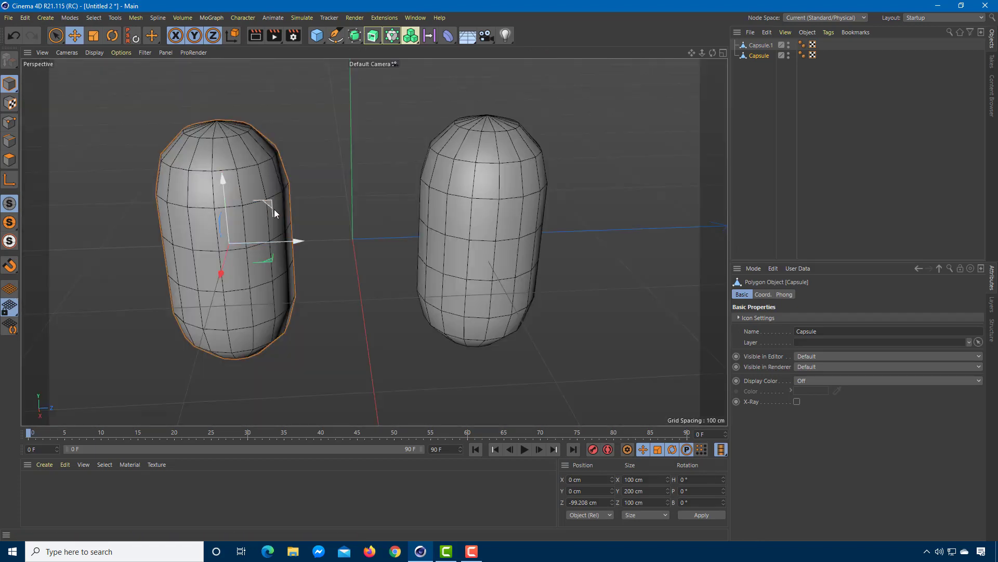
middle_click(273, 209)
middle_click(243, 303)
scroll(280, 239, up, 4)
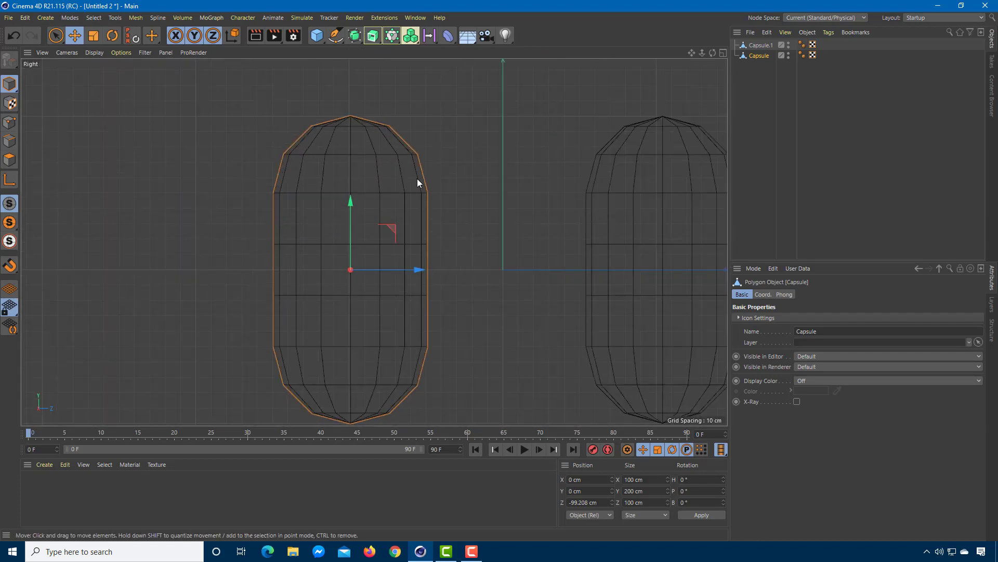
scroll(413, 205, down, 4)
scroll(601, 230, up, 4)
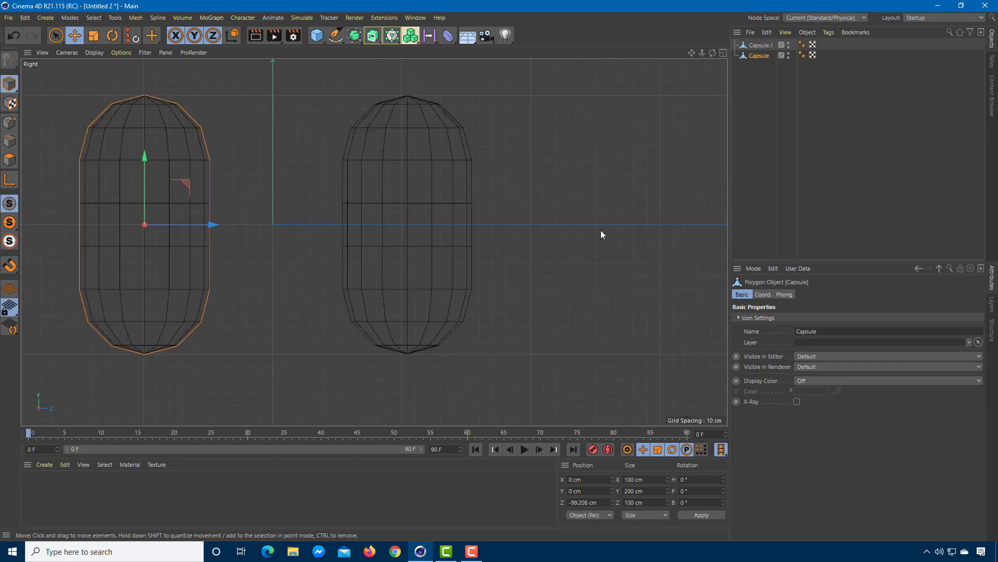
scroll(458, 187, down, 2)
scroll(268, 154, up, 2)
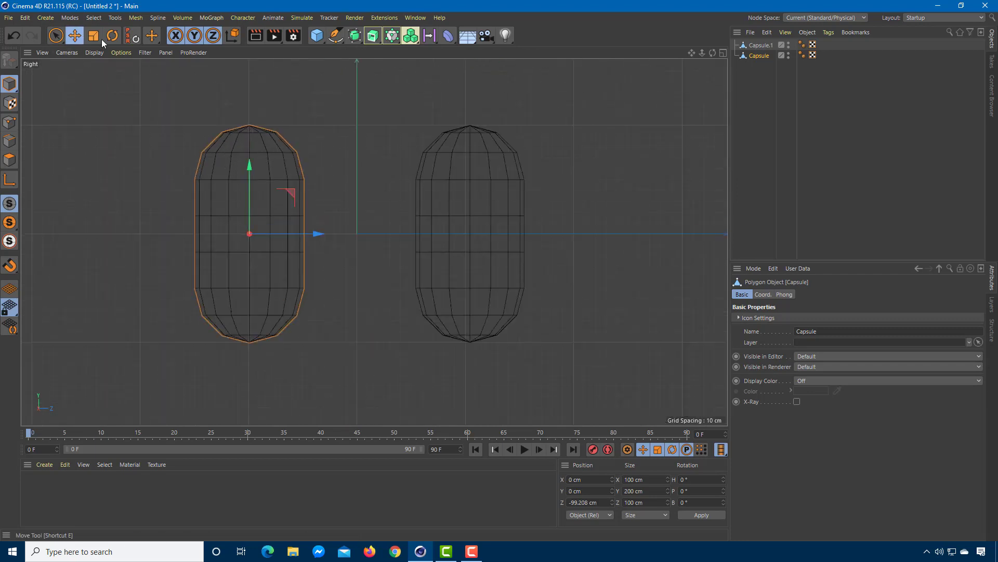
click(11, 122)
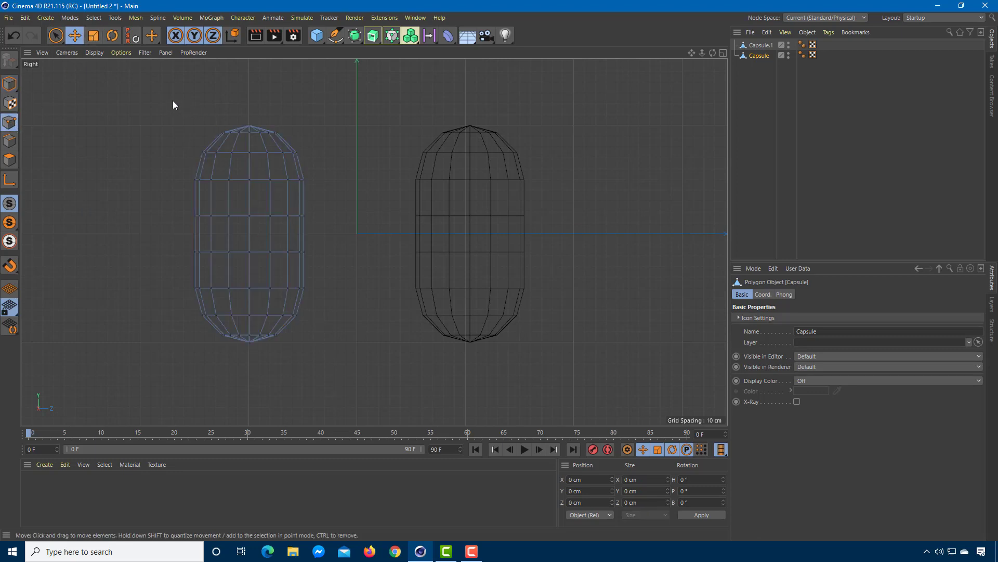
drag(56, 37, 78, 65)
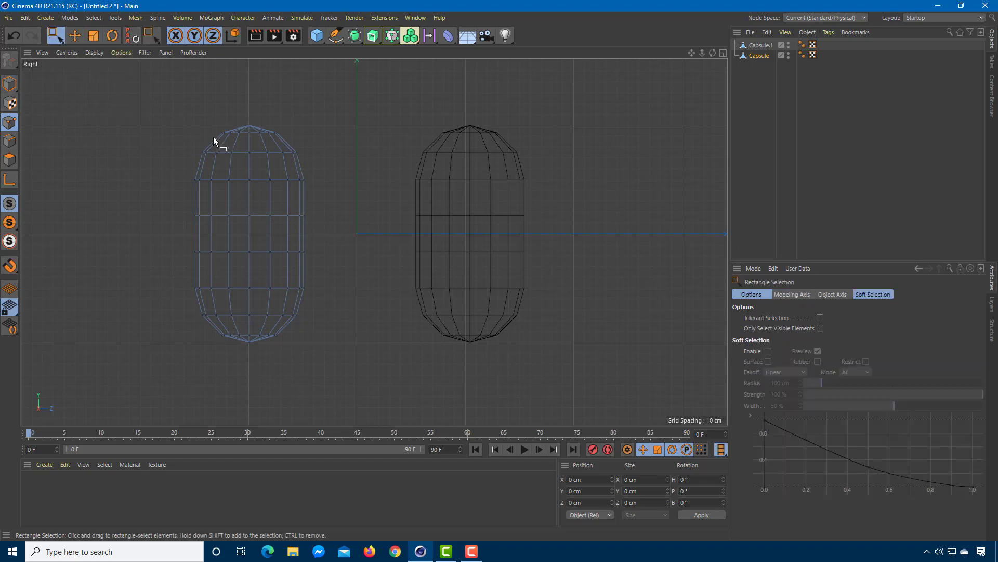
drag(133, 106, 335, 165)
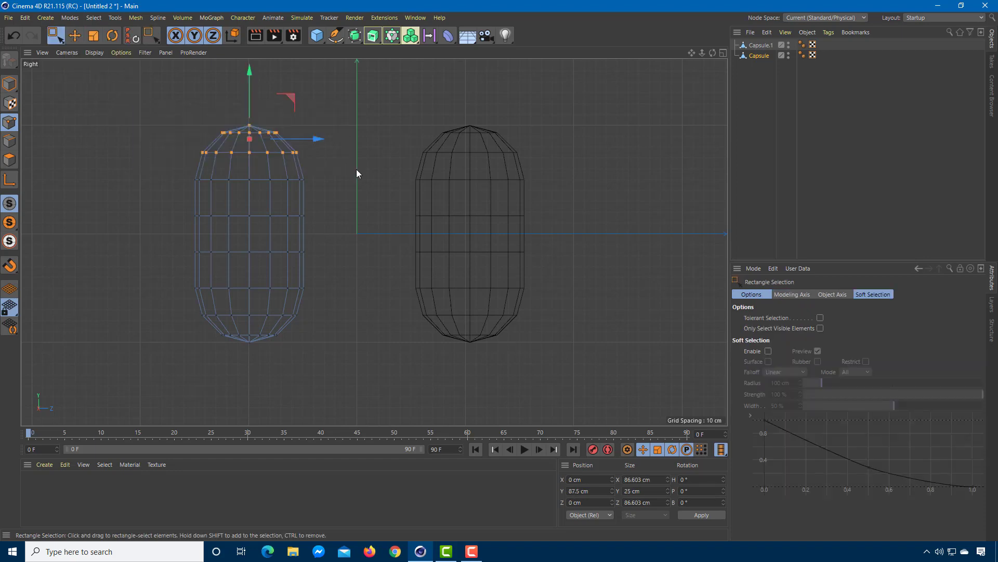
key(t)
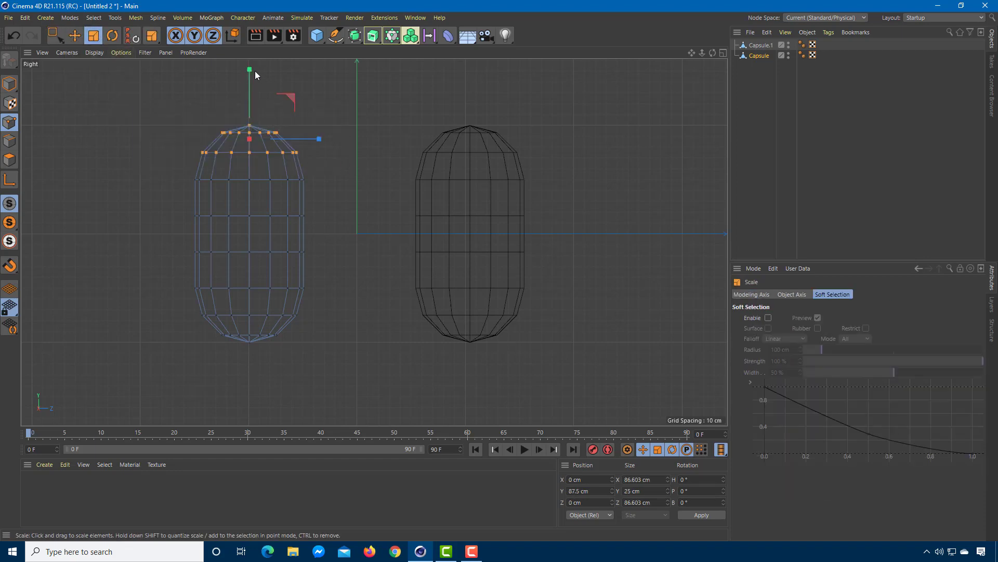
drag(250, 69, 250, 136)
drag(249, 75, 248, 138)
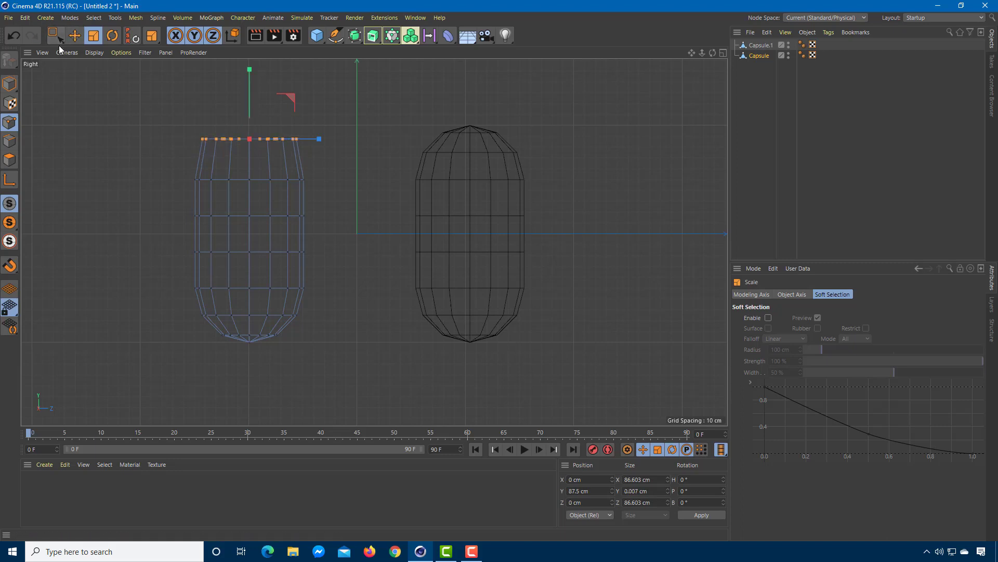
- Move the original capsule's flattened top points down to about Y 56 cm
click(76, 37)
drag(254, 73, 253, 105)
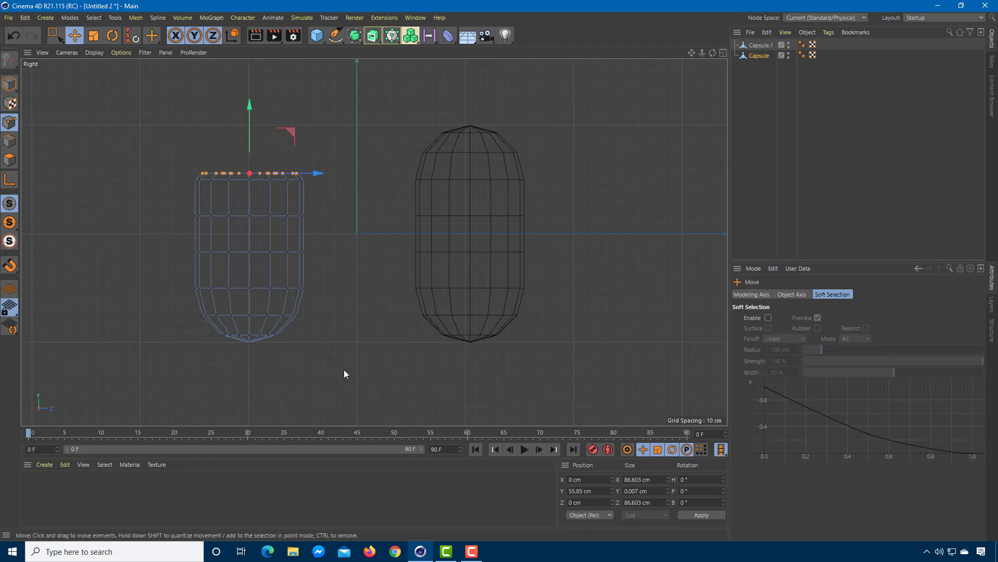
drag(339, 364, 317, 348)
key(ctrl+z)
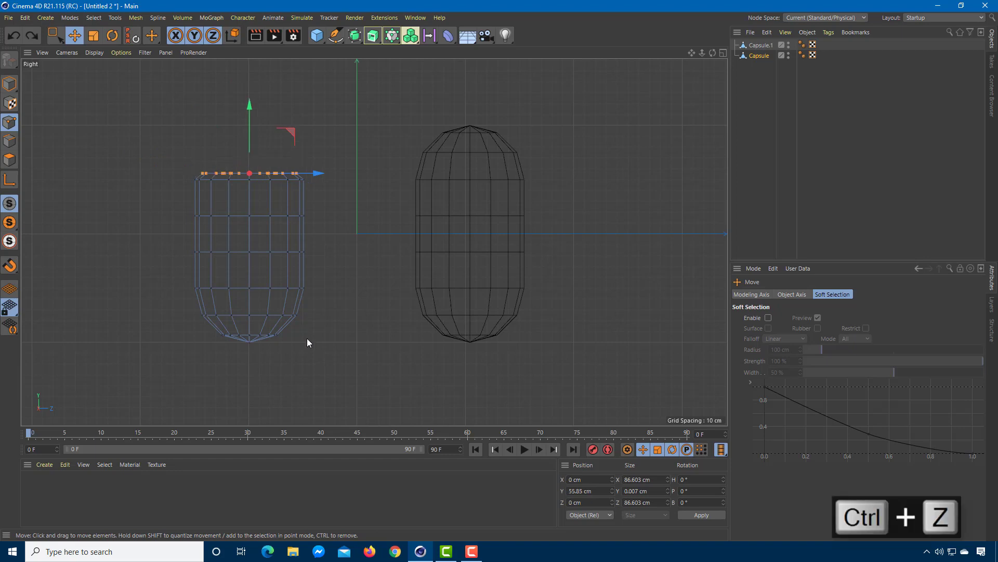
- Scale the original capsule's bottom cap points flat along Y and move them up to about Y -56 cm
click(48, 37)
drag(358, 389, 141, 298)
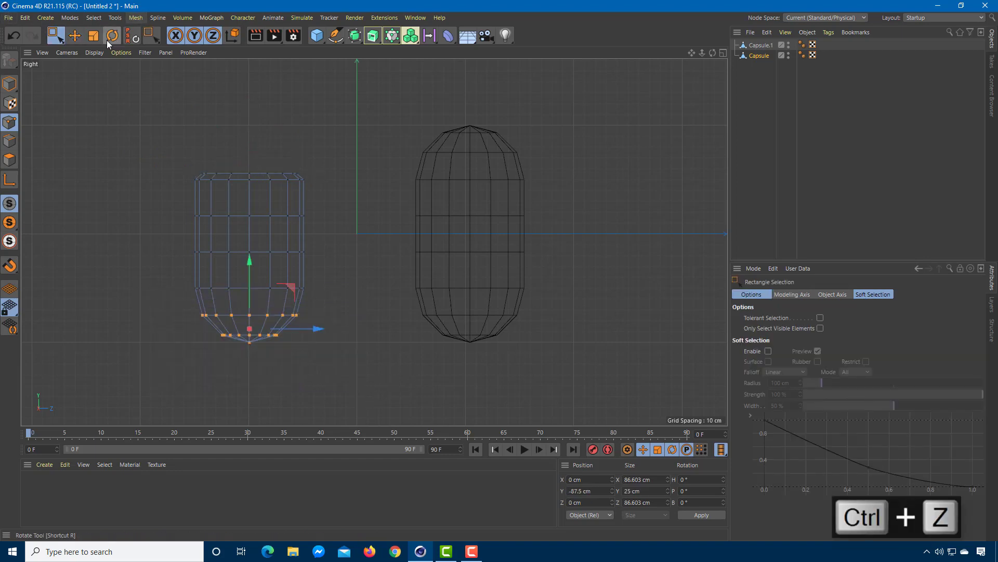
click(94, 35)
drag(254, 264, 253, 317)
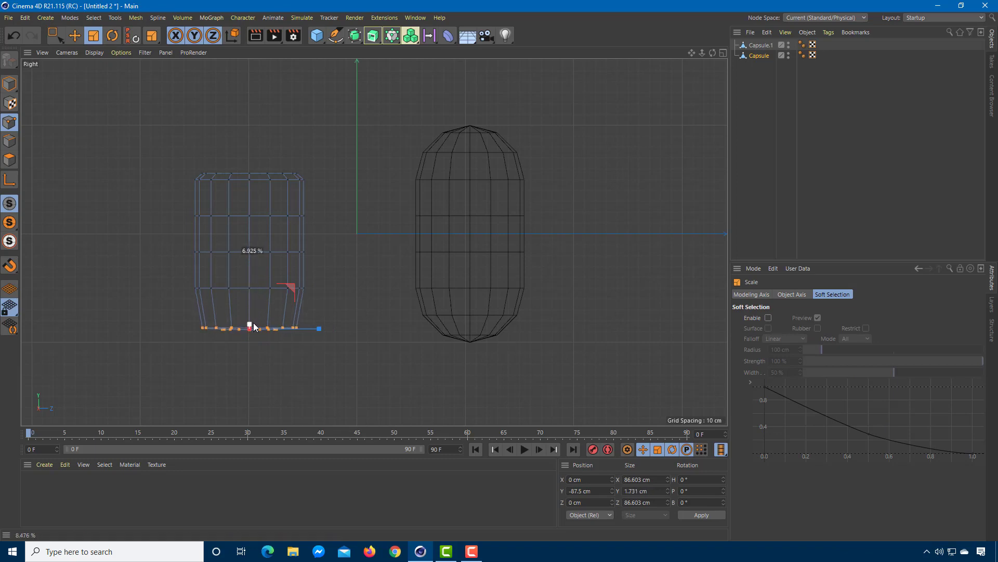
drag(252, 260, 251, 305)
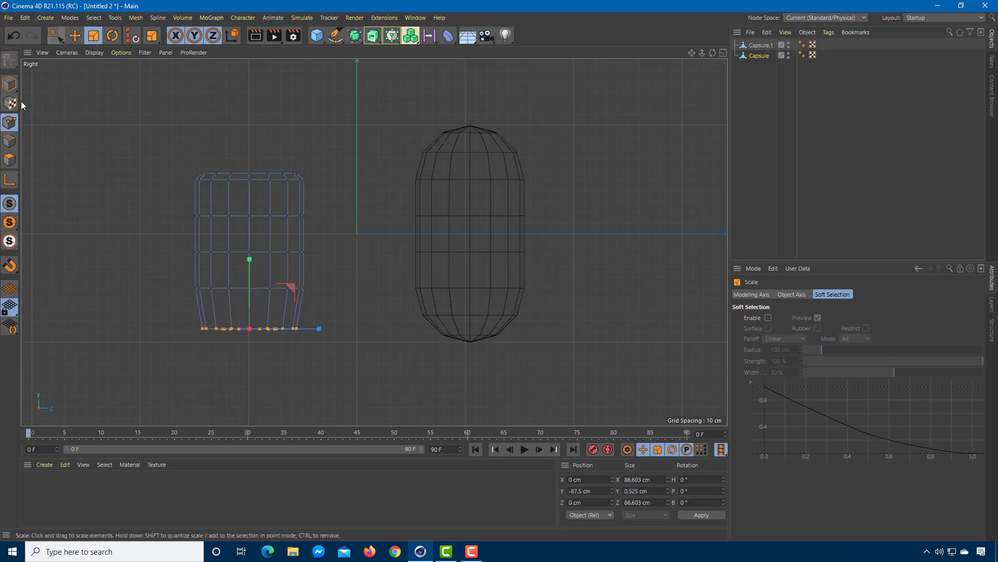
click(75, 36)
drag(257, 268, 254, 229)
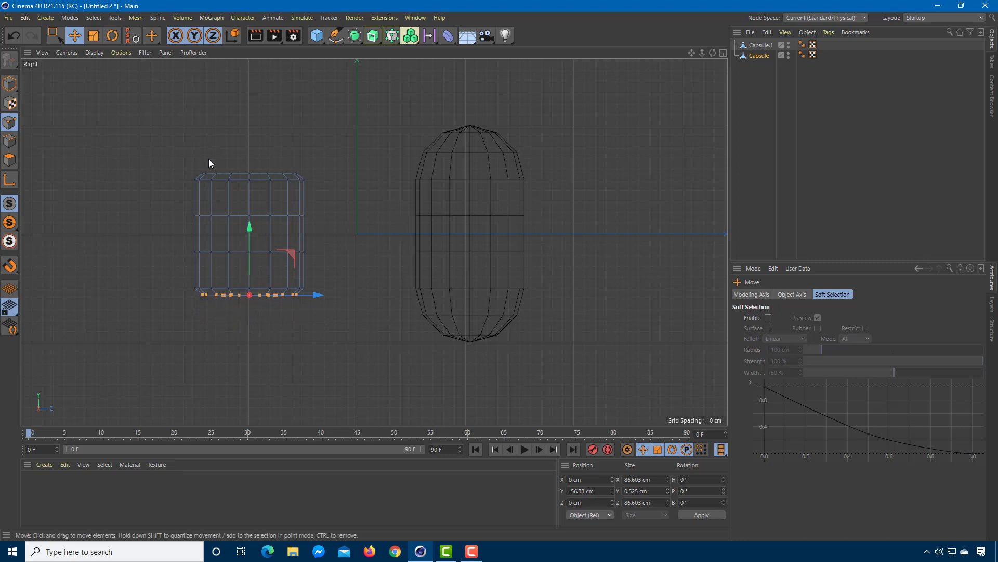
- Select the lower half points of the duplicated capsule and scale them along Z to about 79%
click(760, 45)
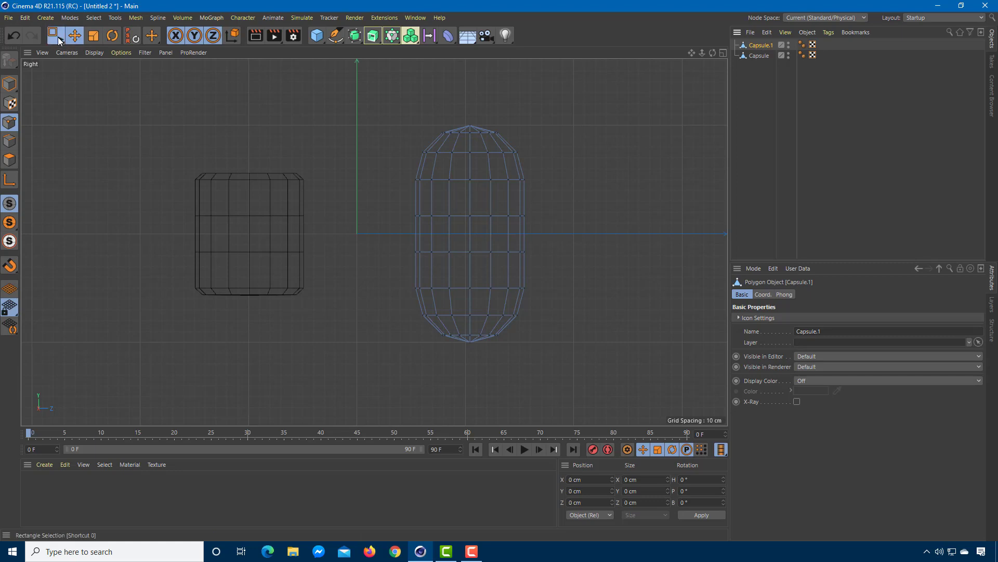
key(0)
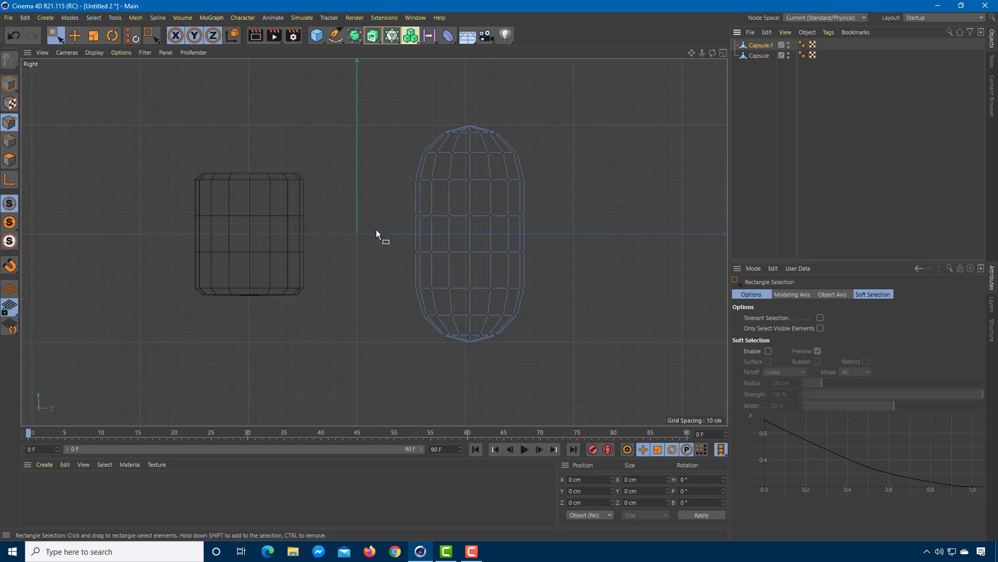
drag(376, 230, 611, 390)
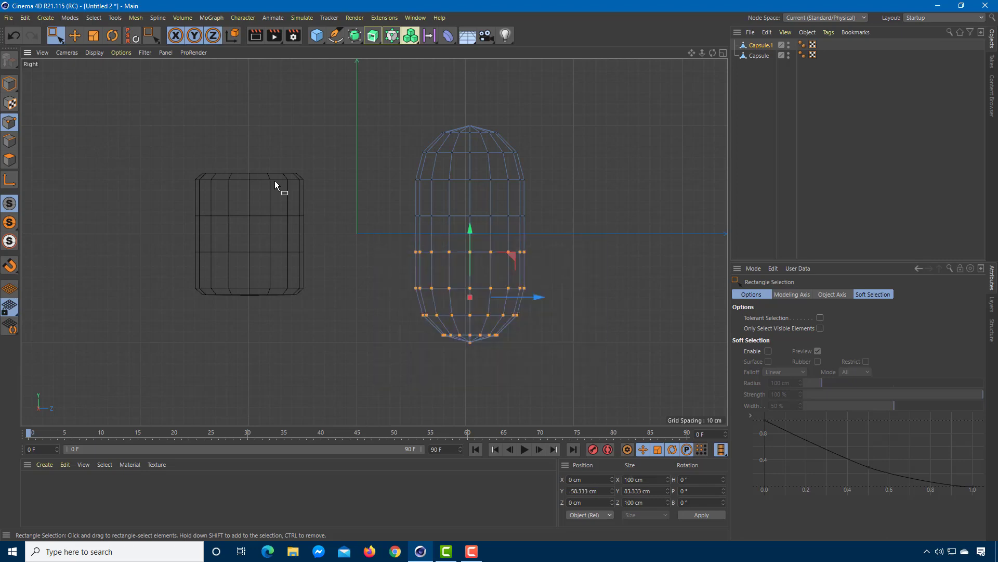
click(93, 35)
drag(539, 297, 523, 302)
click(528, 367)
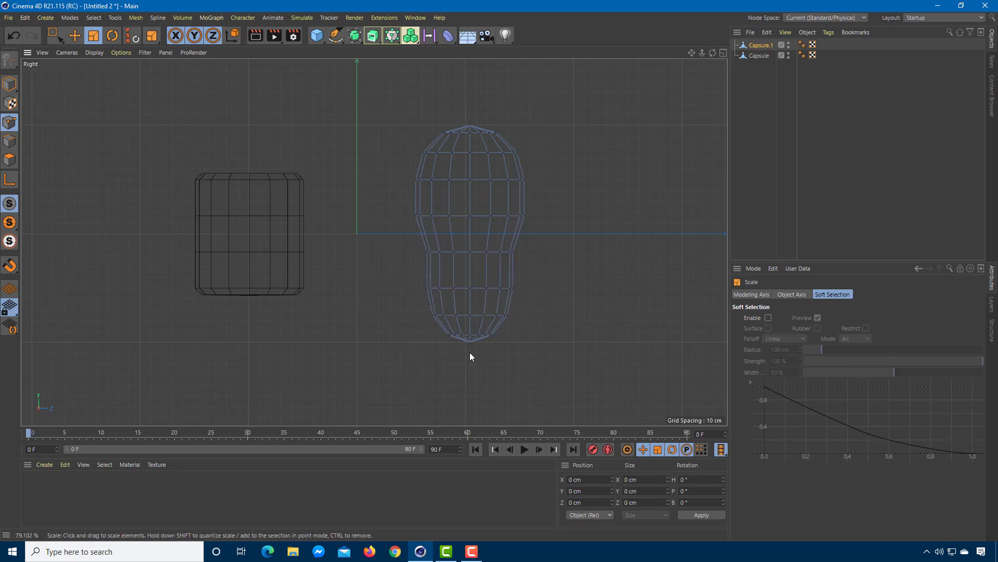
- Select the duplicated capsule's bottom cap points and scale them flat along Y
click(59, 42)
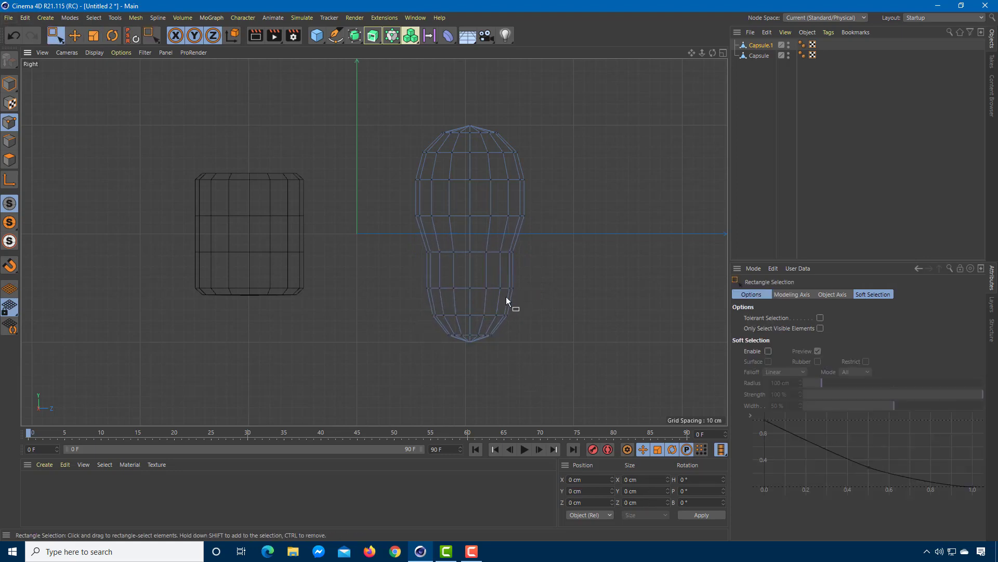
drag(517, 364, 424, 318)
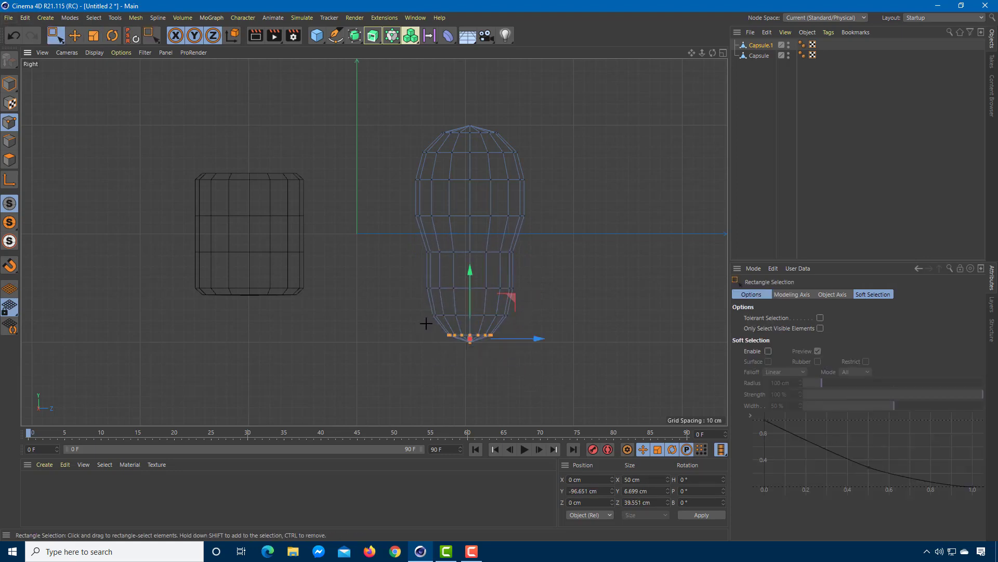
click(94, 36)
drag(470, 272, 473, 325)
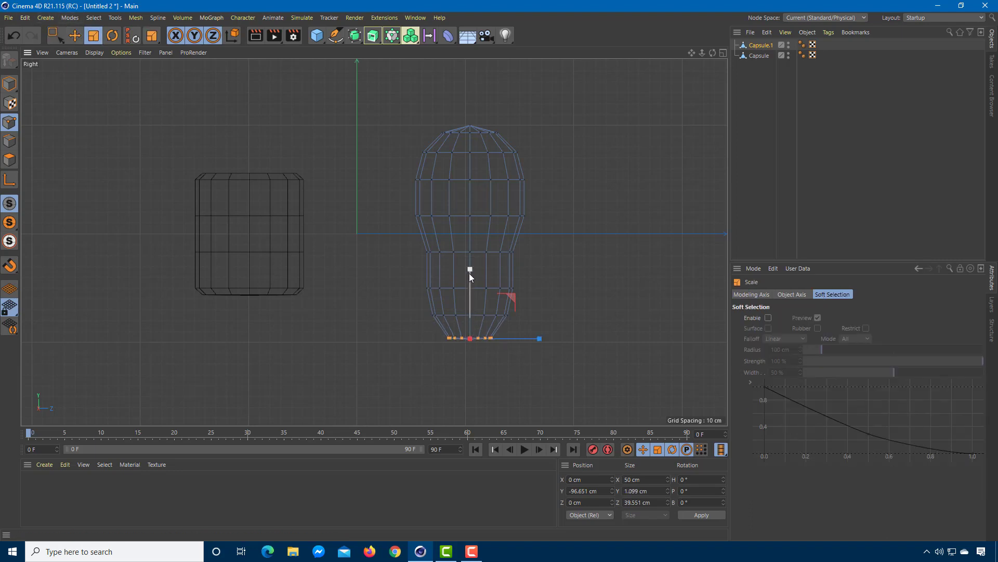
drag(470, 274, 471, 306)
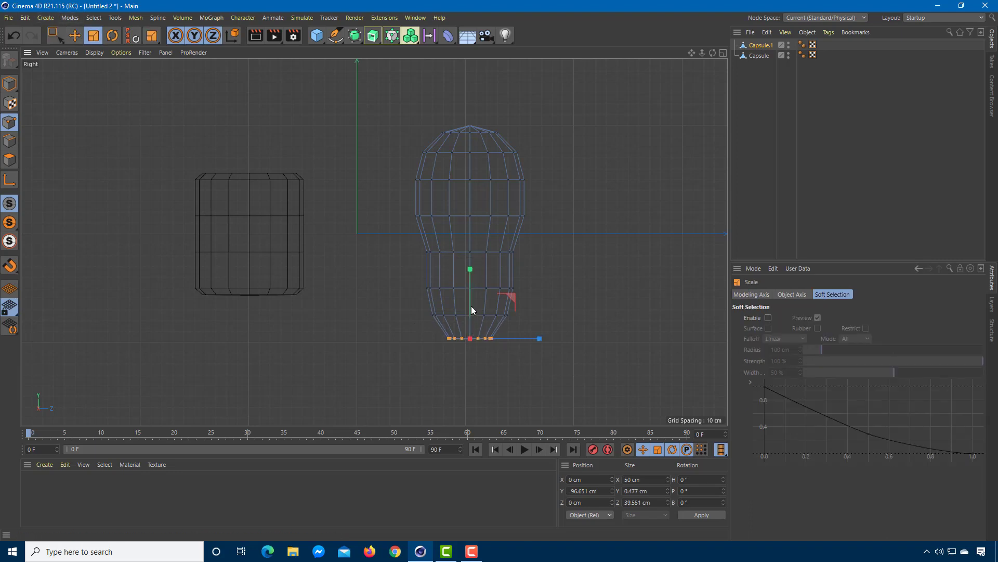
- Select the duplicate's ring of points just below its middle and widen it to about 95.6 cm along Z
click(56, 36)
drag(391, 235, 587, 276)
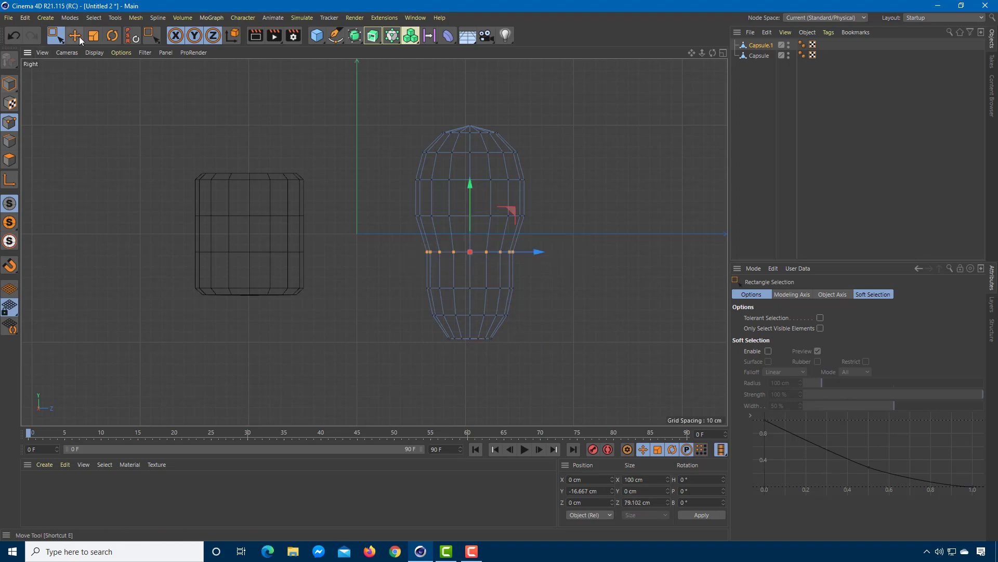
click(94, 35)
drag(538, 251, 548, 254)
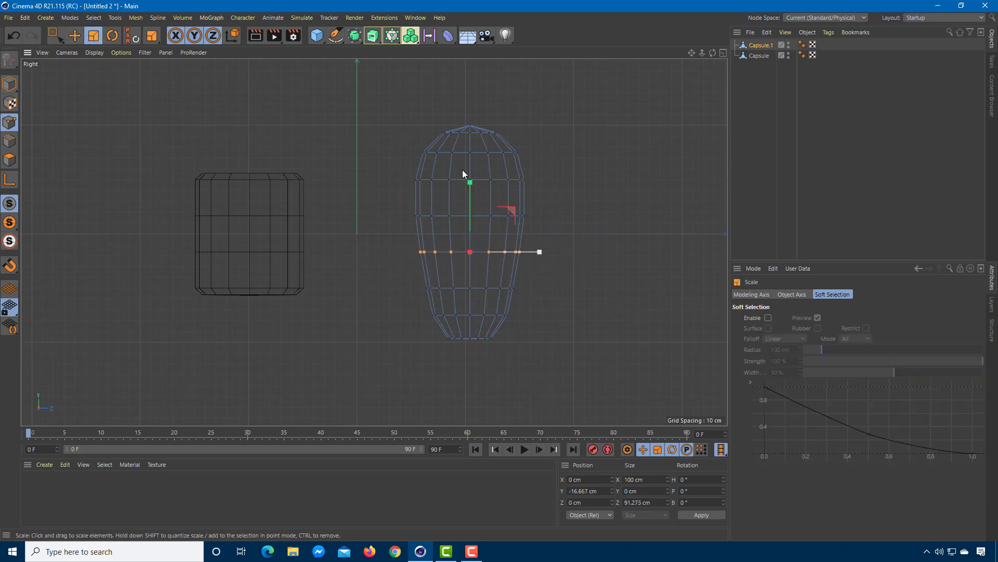
drag(394, 100, 477, 158)
click(57, 38)
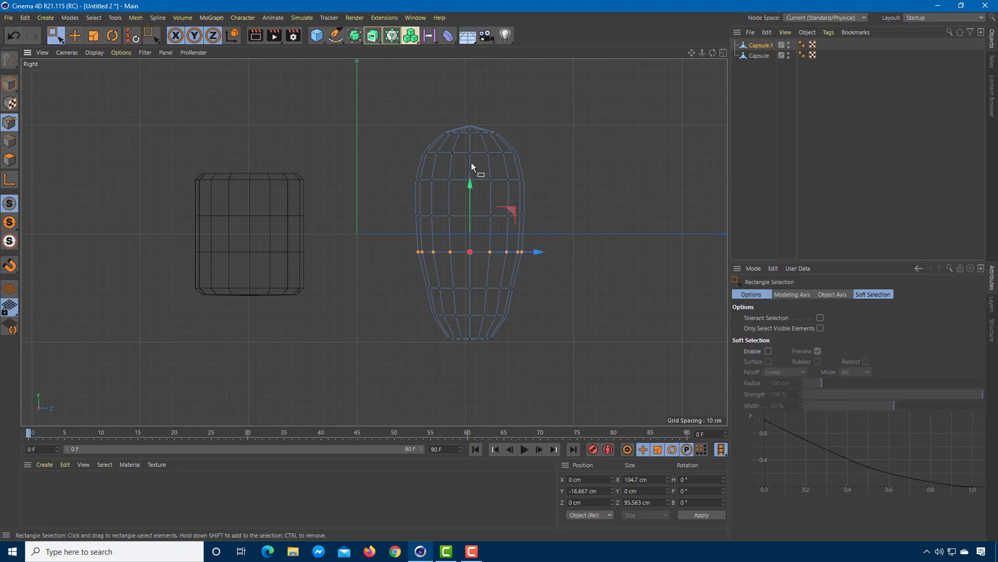
drag(368, 97, 584, 192)
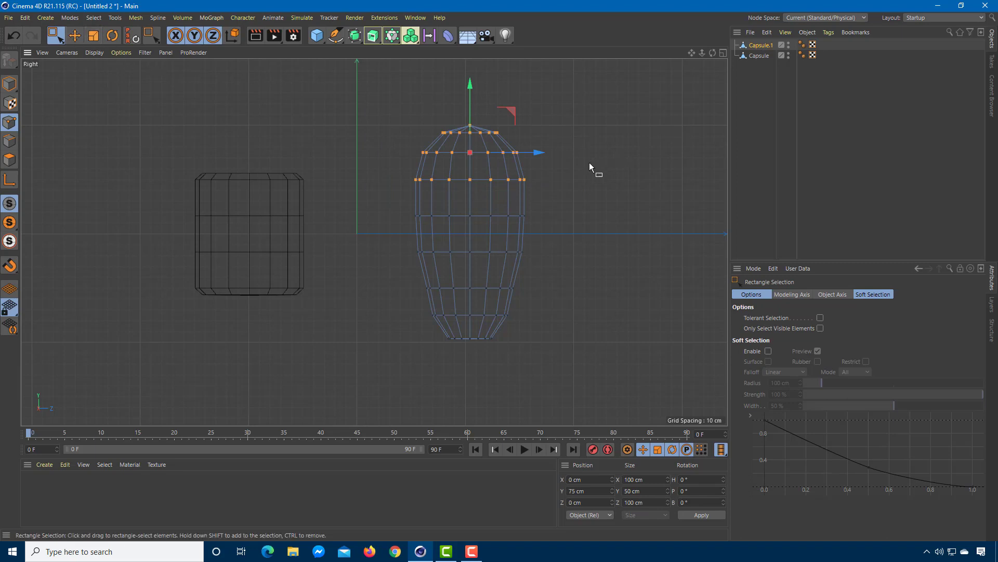
click(564, 173)
key(t)
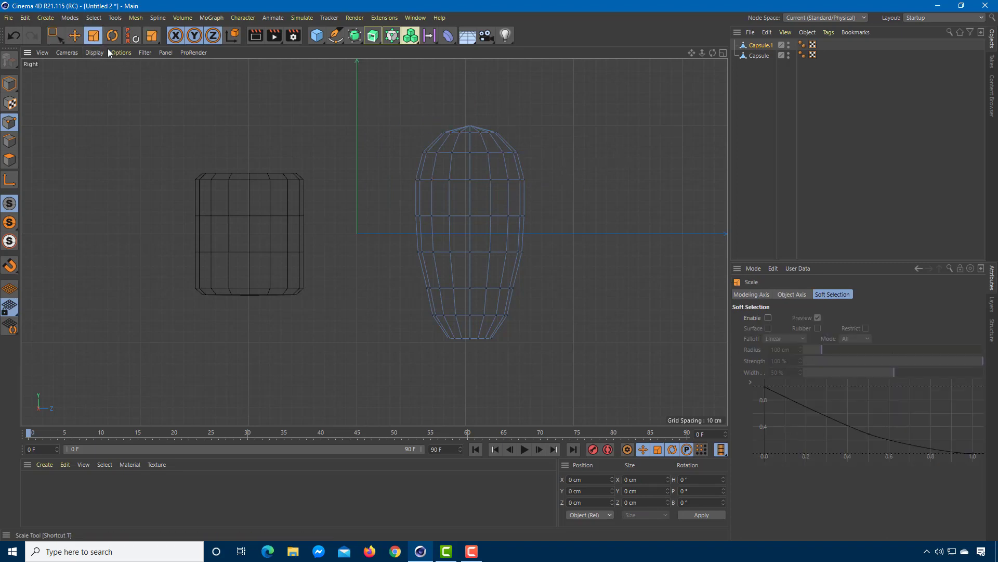
- Select the duplicate's cap points above its upper rim and move them down to about Y 60.6 cm
click(54, 35)
drag(391, 100, 578, 166)
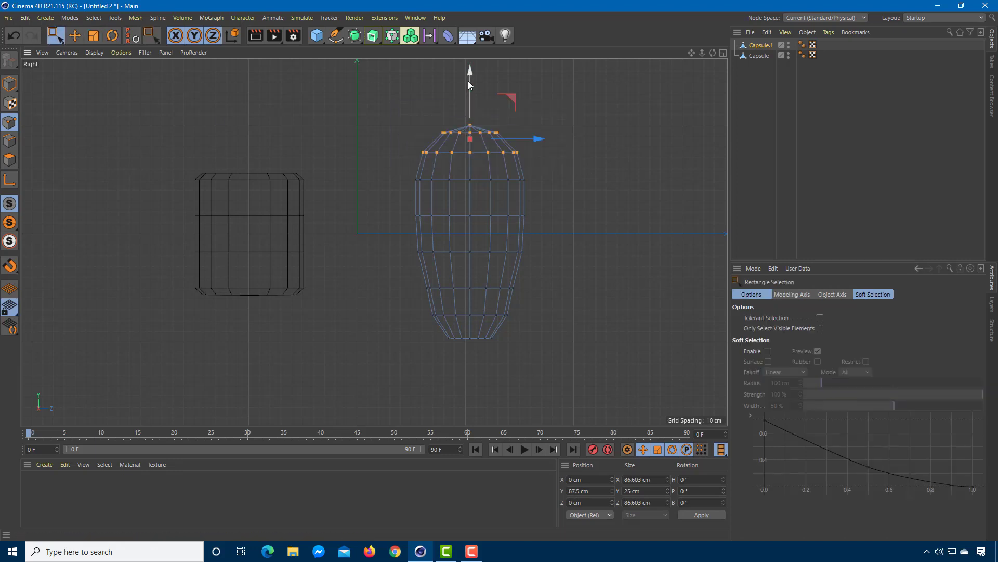
drag(469, 78, 472, 106)
key(e)
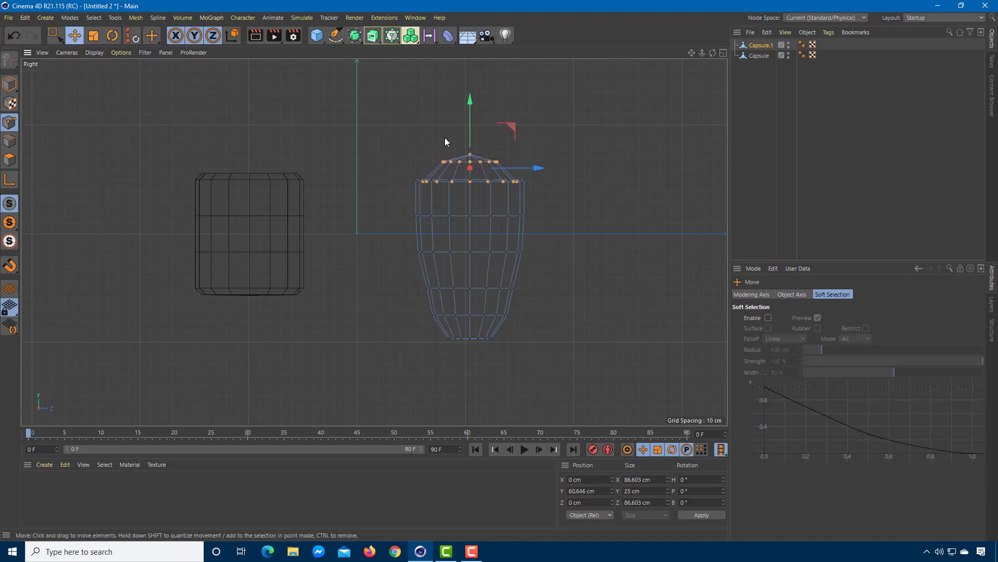
drag(419, 128, 445, 140)
key(ctrl+z)
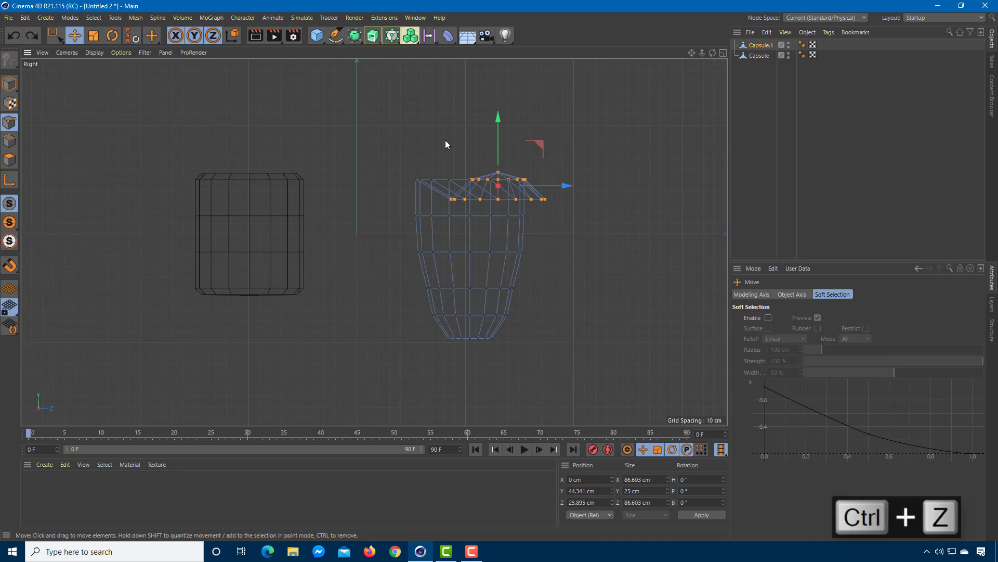
- Select the duplicate's innermost top ring with its tip point and move them down inside the body to about Y -64 cm
click(56, 34)
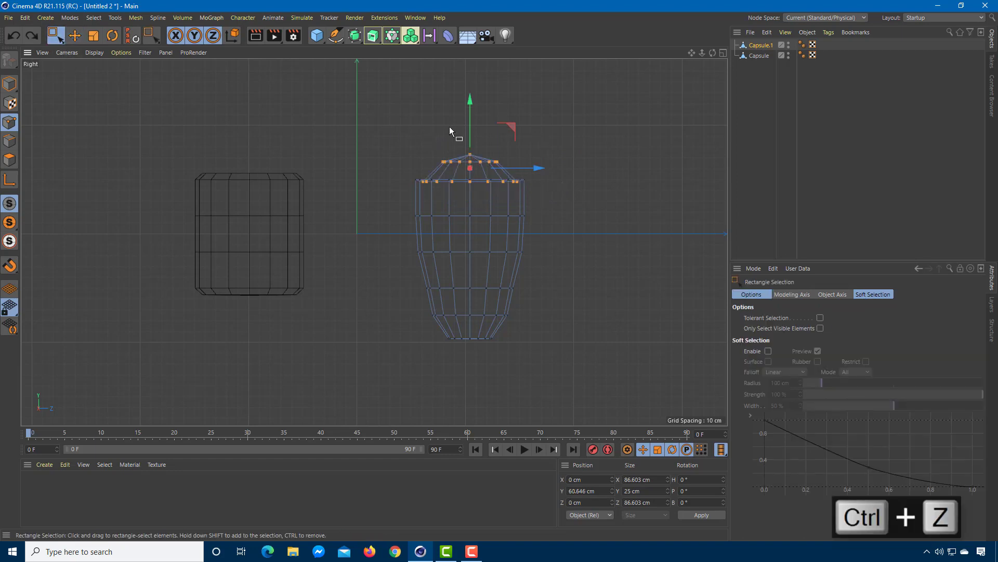
drag(414, 119, 542, 167)
drag(465, 97, 466, 238)
- Select only the tip point at the centre of the duplicate's hollow and move it down to about Y -77.7 cm
scroll(497, 321, up, 6)
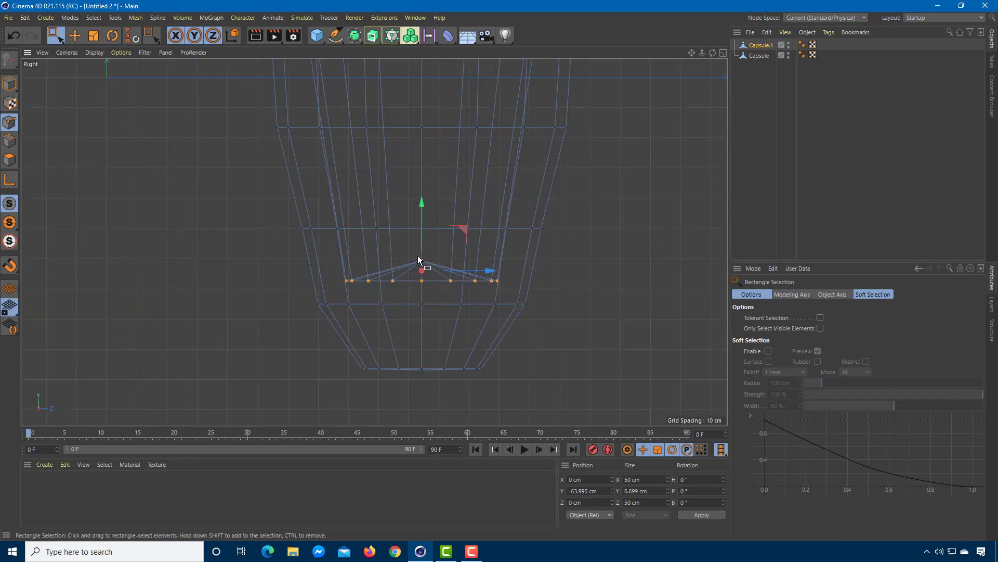
drag(55, 35, 99, 50)
click(706, 257)
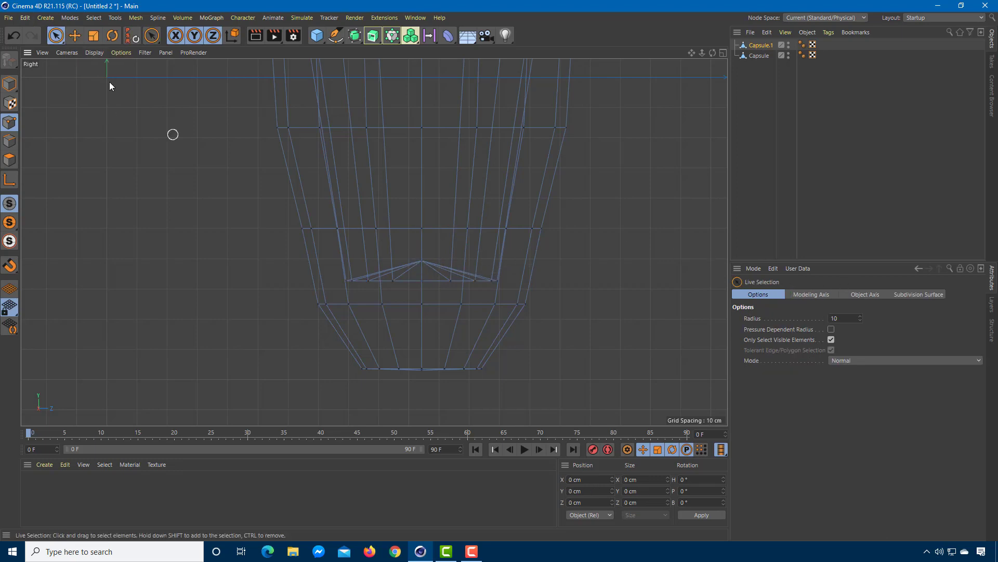
key(e)
click(421, 263)
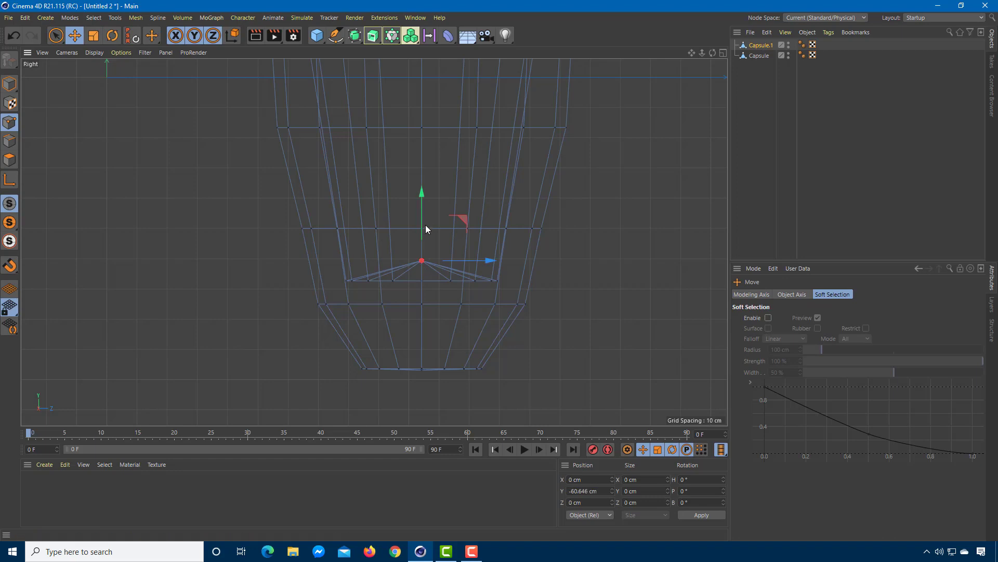
drag(425, 225, 425, 264)
- Examine the hollowed duplicate beside the original capsule from several angles in the Perspective view
scroll(430, 257, down, 5)
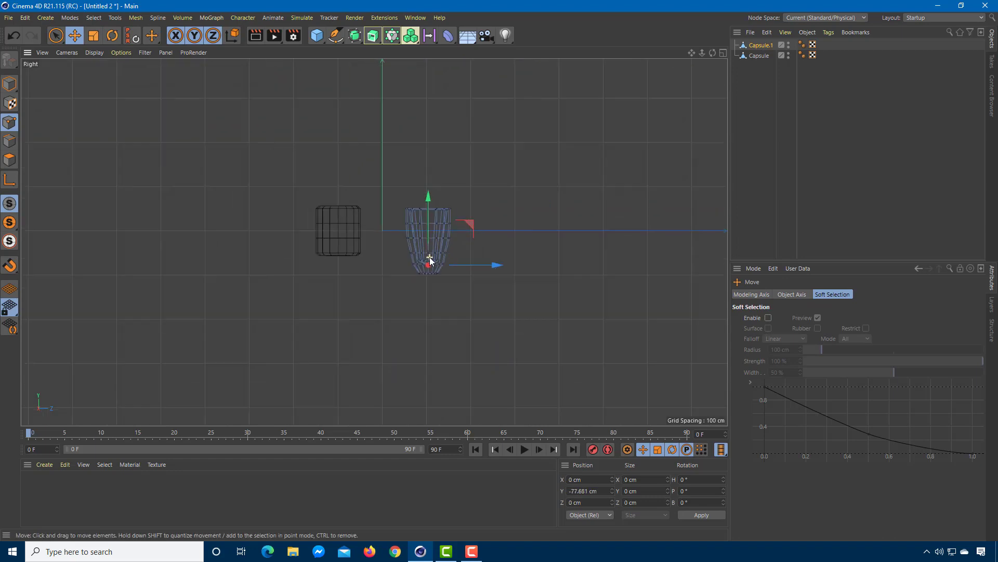
scroll(430, 257, up, 3)
middle_click(550, 167)
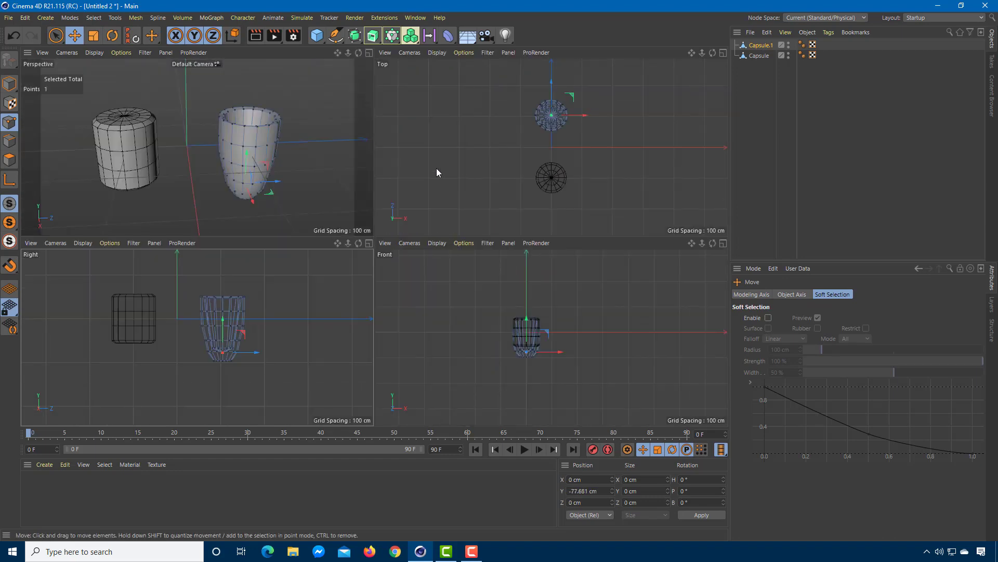
middle_click(333, 161)
alt+drag(420, 241, 296, 300)
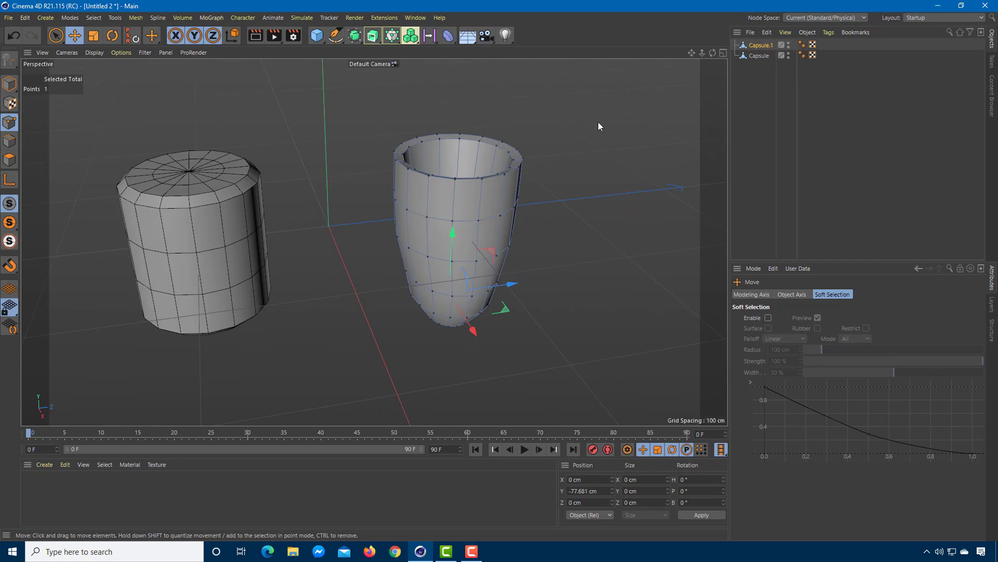
click(761, 56)
click(760, 45)
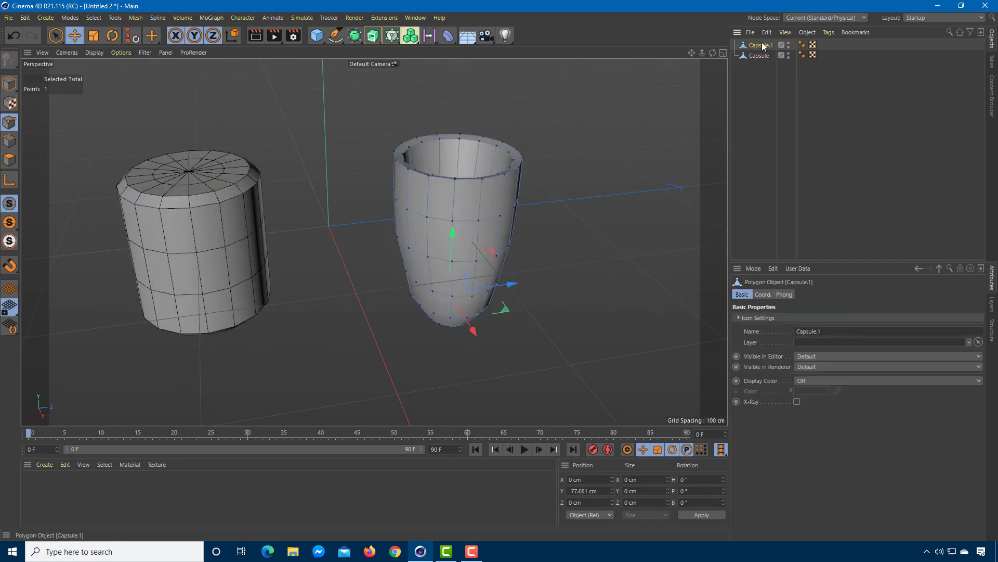
alt+drag(568, 282, 636, 274)
- In the Front view, move the duplicated capsule away from the original by setting its X position to 188 cm
middle_click(636, 273)
middle_click(546, 335)
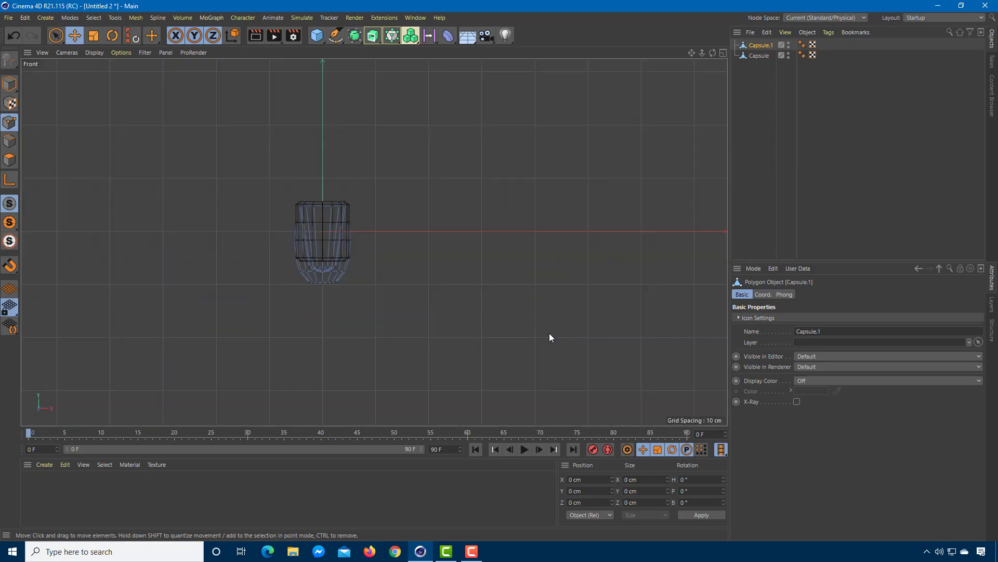
scroll(326, 261, up, 8)
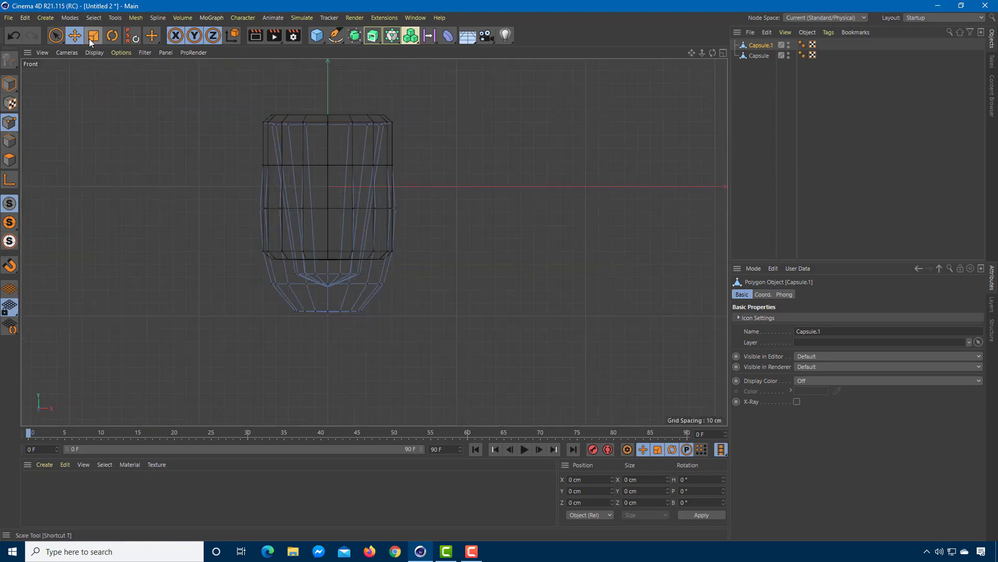
click(75, 36)
click(763, 57)
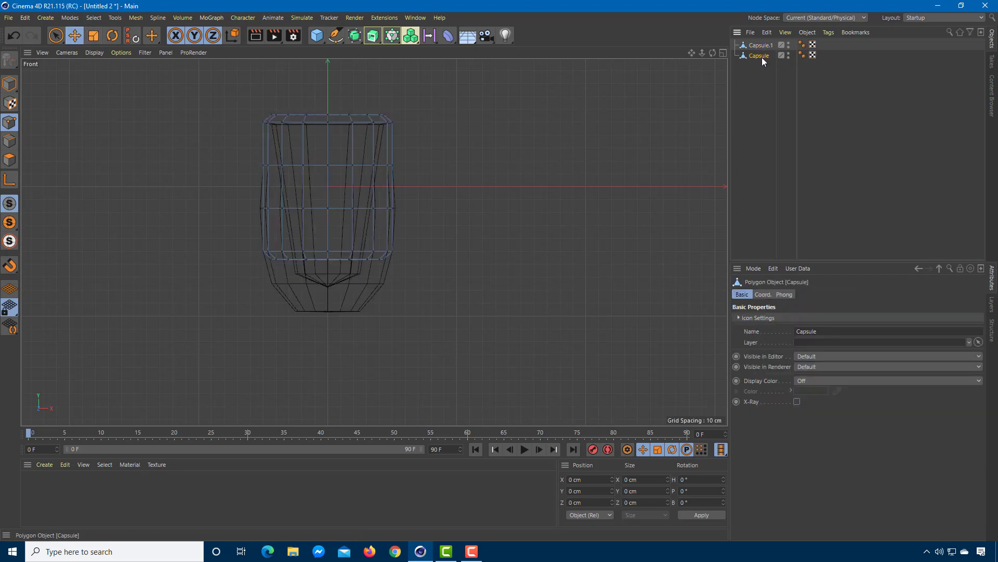
click(761, 47)
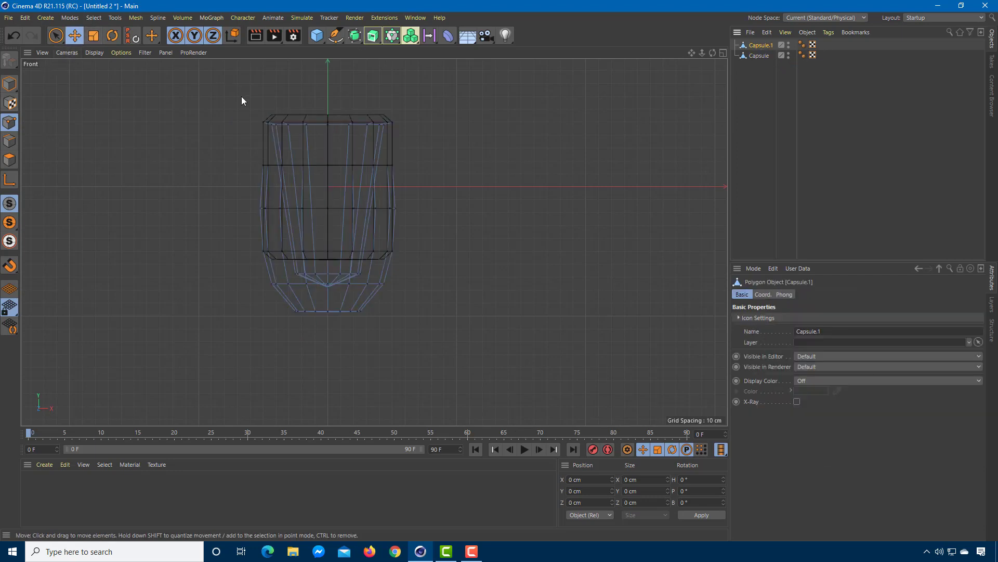
scroll(323, 117, down, 5)
scroll(341, 151, up, 4)
middle_drag(340, 151, 393, 275)
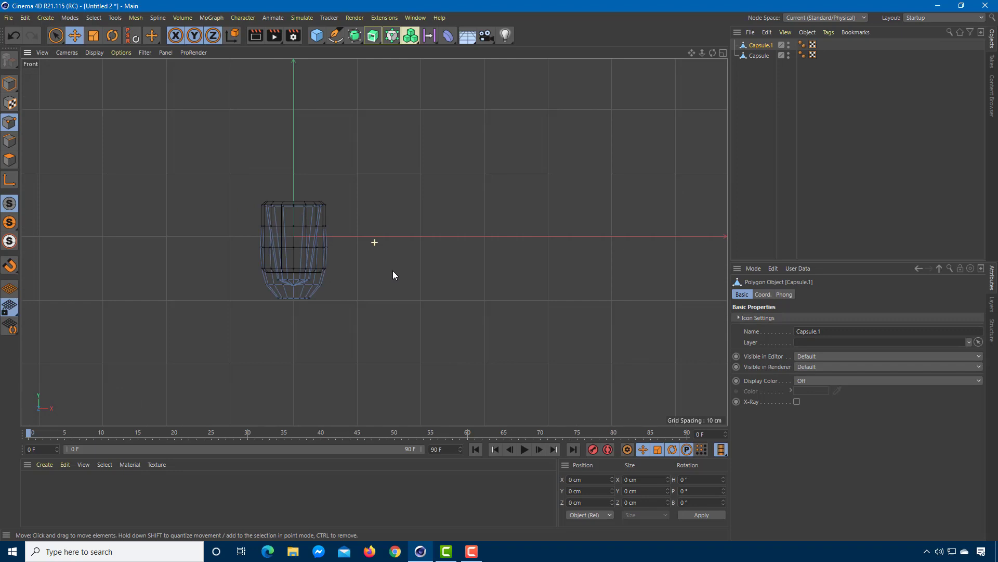
click(75, 37)
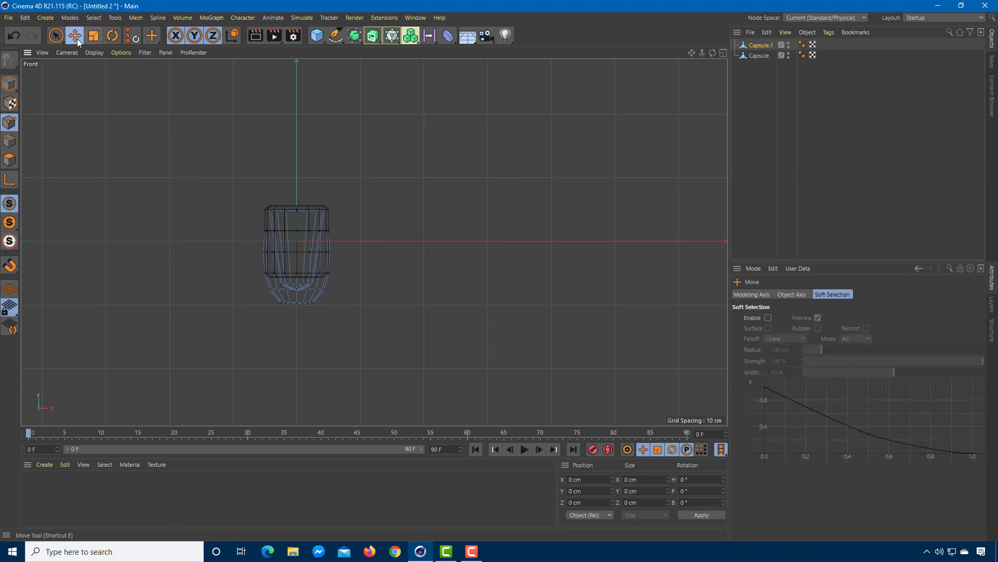
click(750, 293)
click(759, 45)
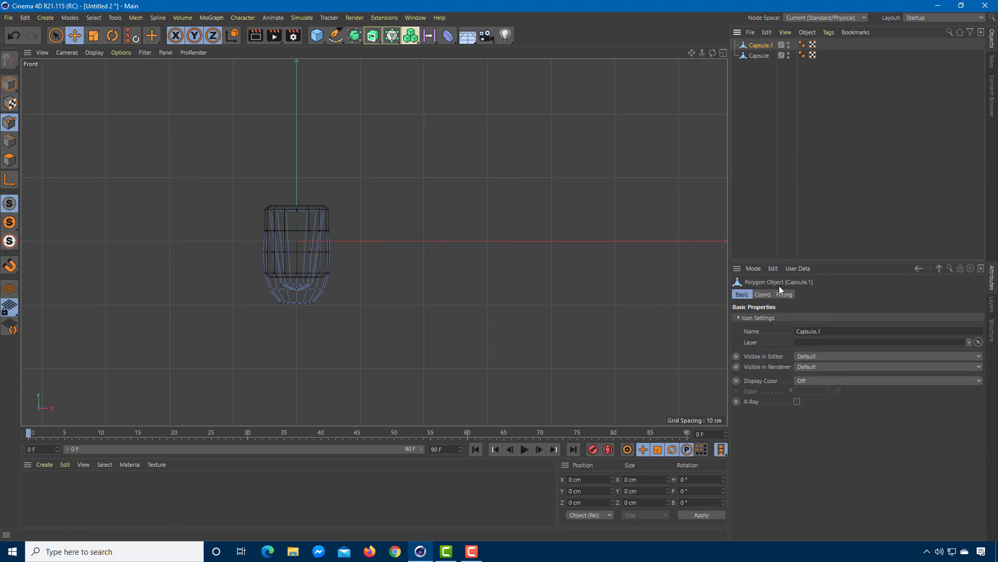
click(762, 295)
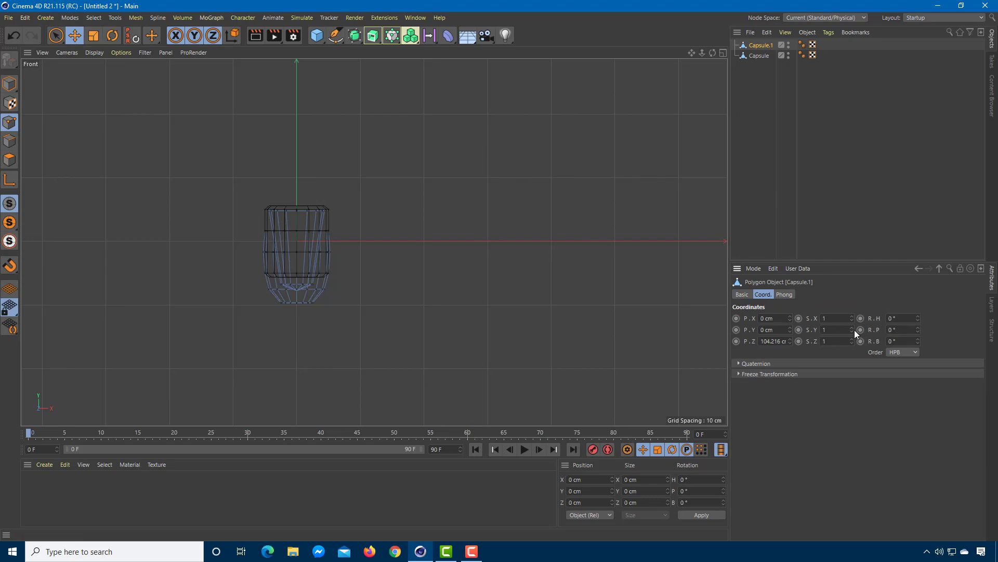
key(ctrl+z)
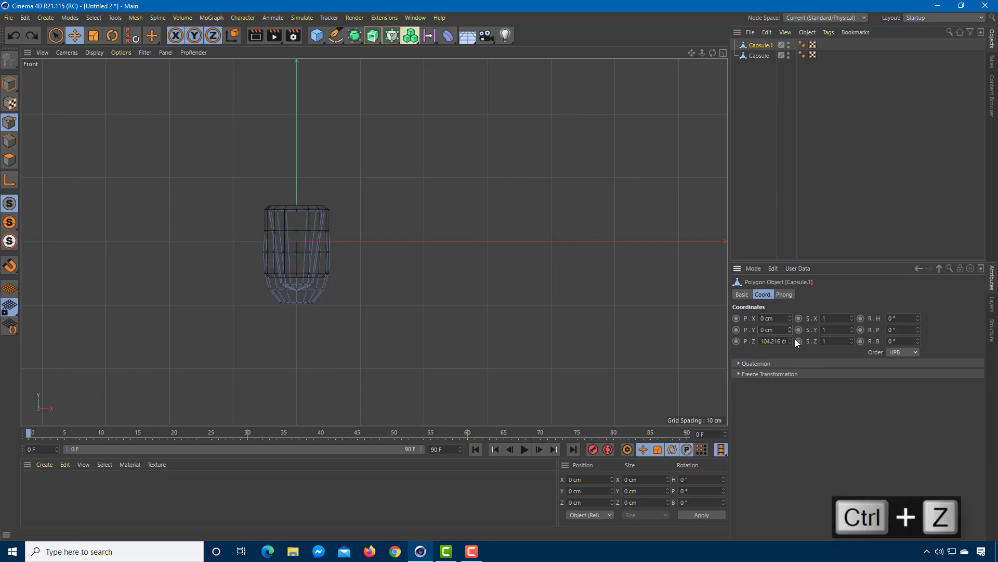
drag(790, 318, 790, 221)
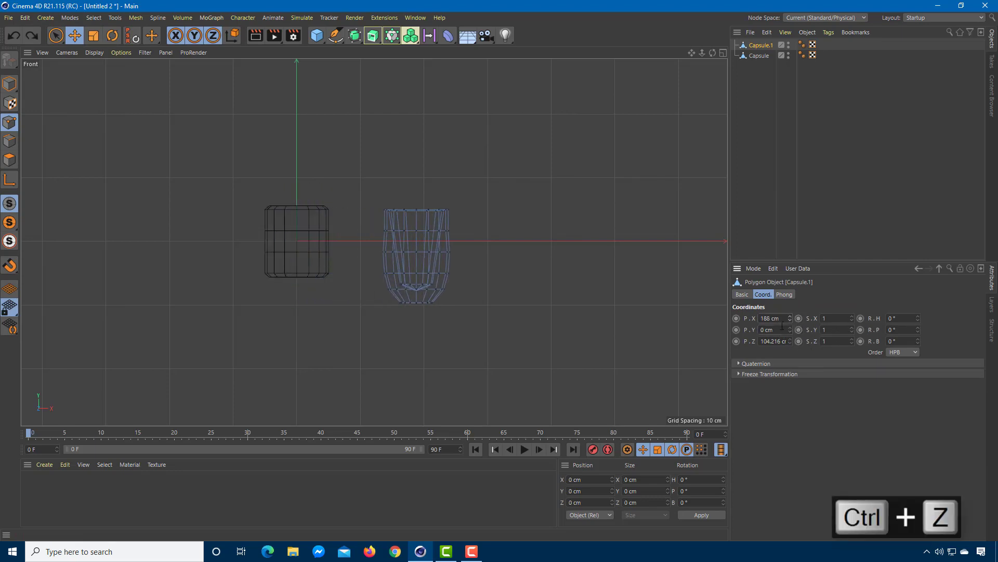
- Select the lower half points of the duplicate in the Front view and scale them along X to about 87.1 cm
scroll(463, 155, up, 4)
middle_drag(530, 248, 540, 123)
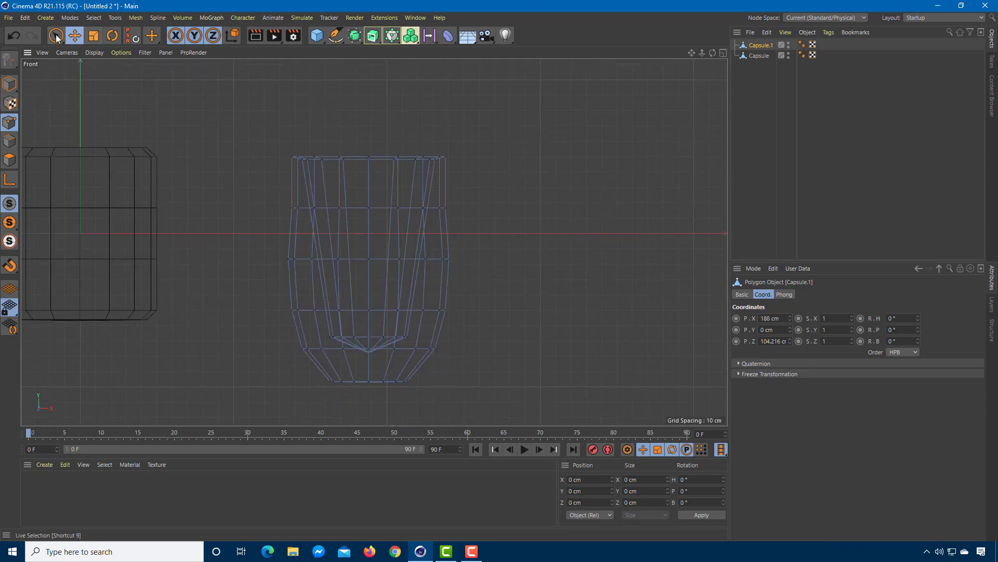
mouse_move(55, 35)
mouse_down()
mouse_move(85, 58)
mouse_move(105, 51)
mouse_move(111, 71)
mouse_up()
drag(508, 387, 225, 233)
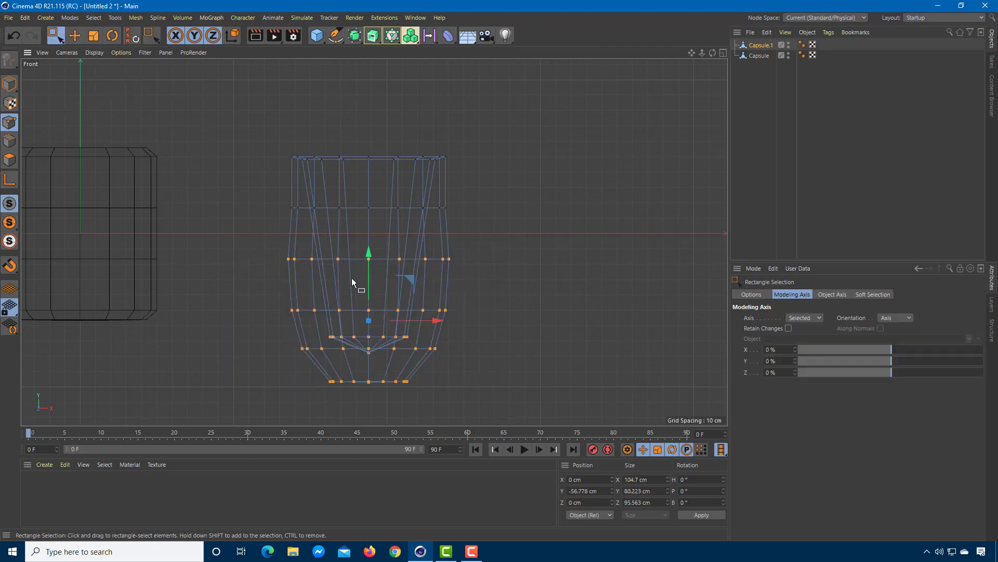
click(93, 36)
drag(434, 327, 425, 323)
- Return to the Perspective view with both shapes in sight, deselect the duplicate's points and select the original capsule
middle_click(478, 245)
middle_click(318, 204)
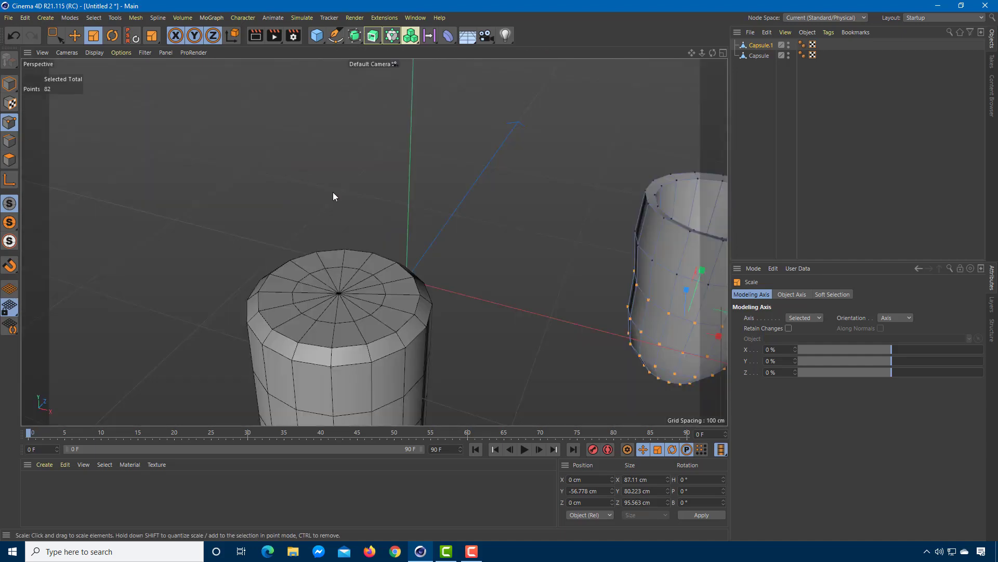
alt+drag(335, 196, 473, 261)
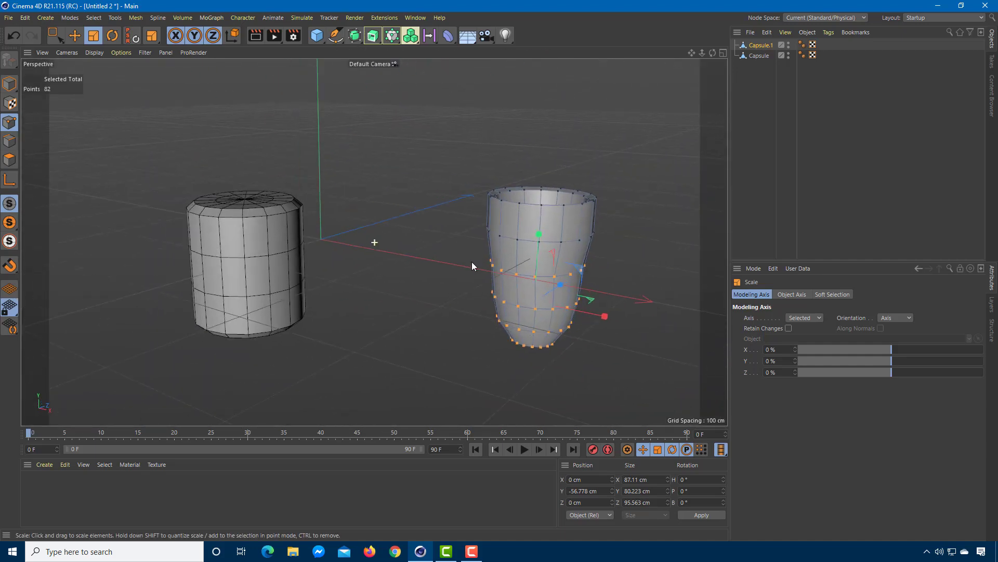
click(452, 182)
click(753, 55)
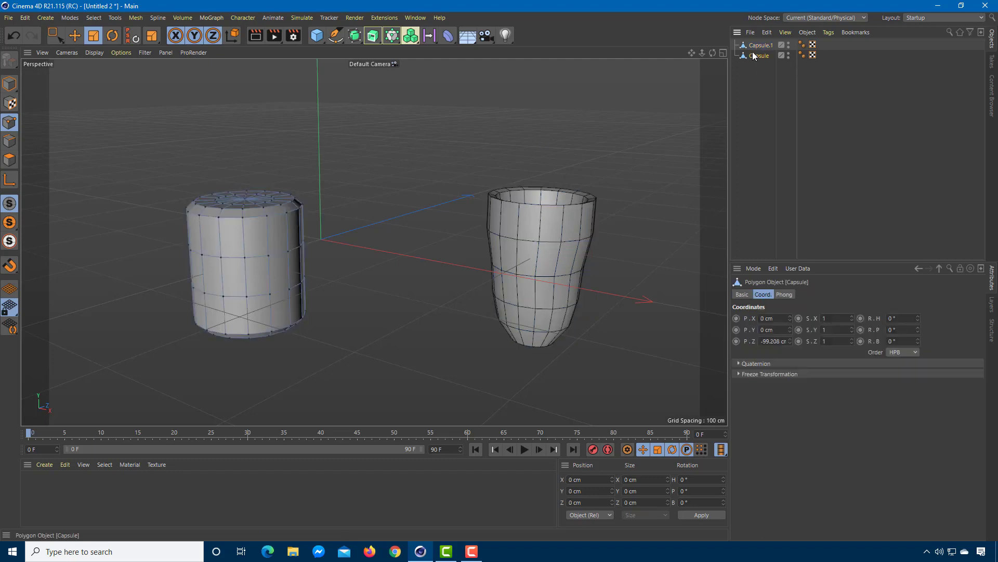
- Rename the original flattened capsule as Can
click(754, 45)
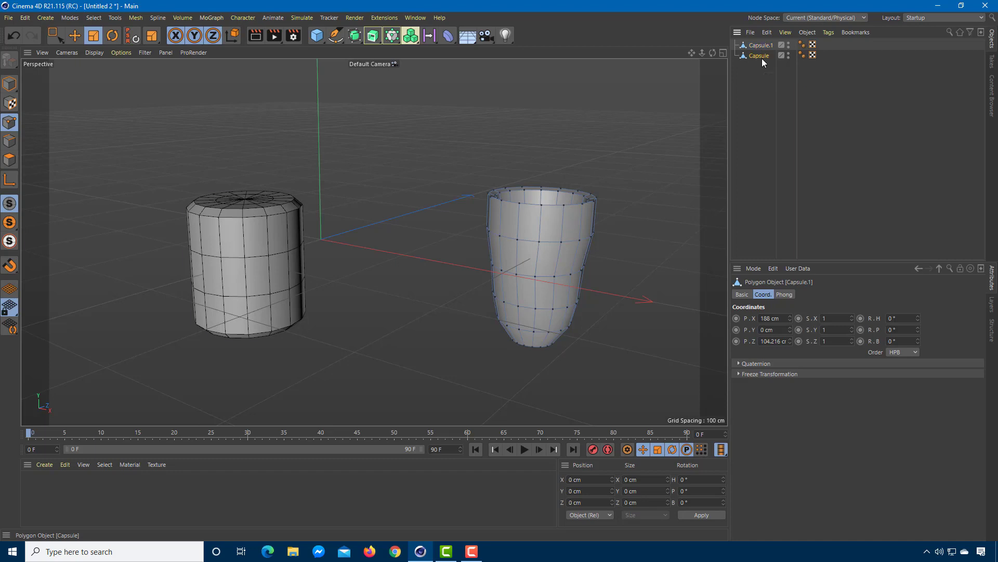
click(754, 56)
right_click(756, 56)
click(756, 56)
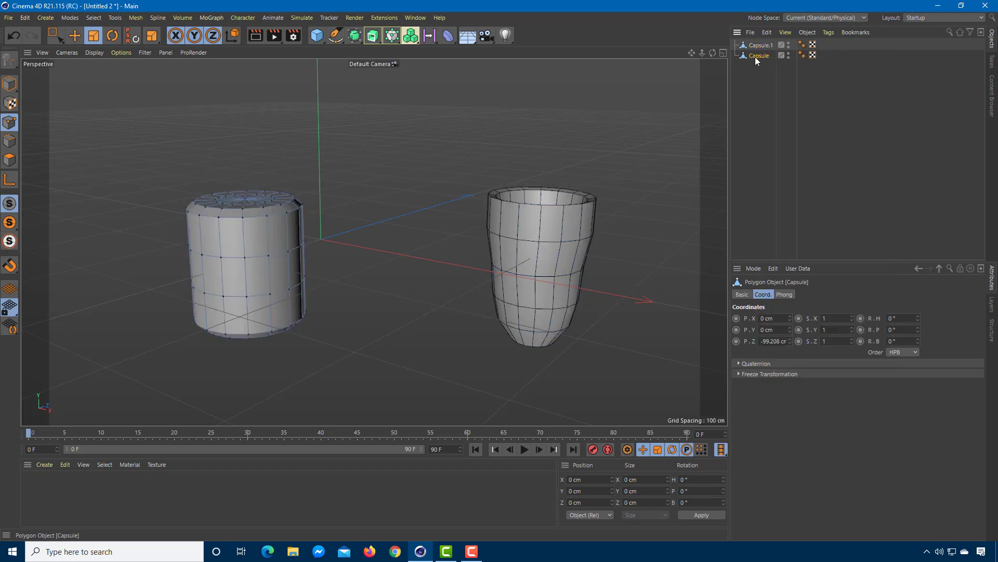
double_click(761, 57)
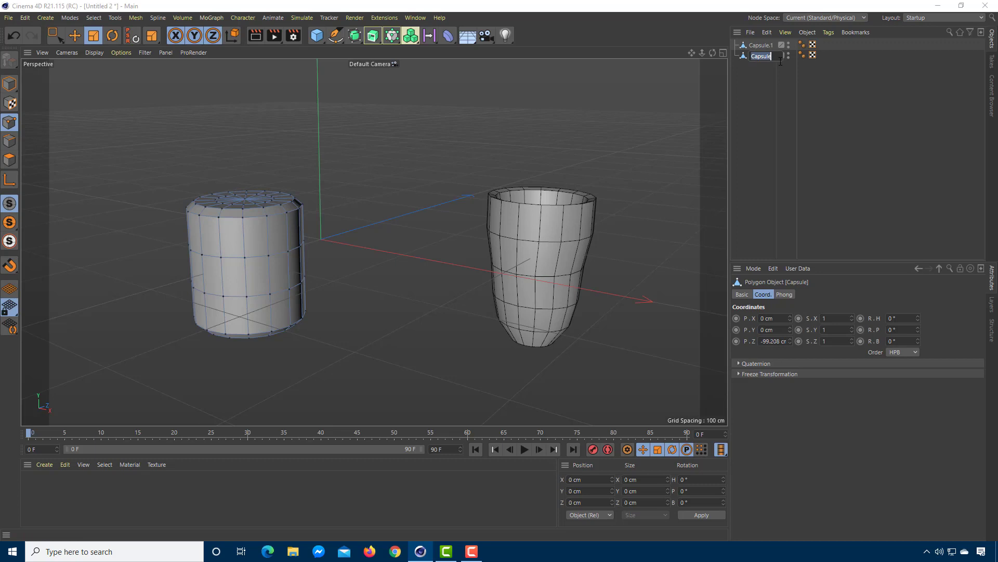
text(Can)
key(Return)
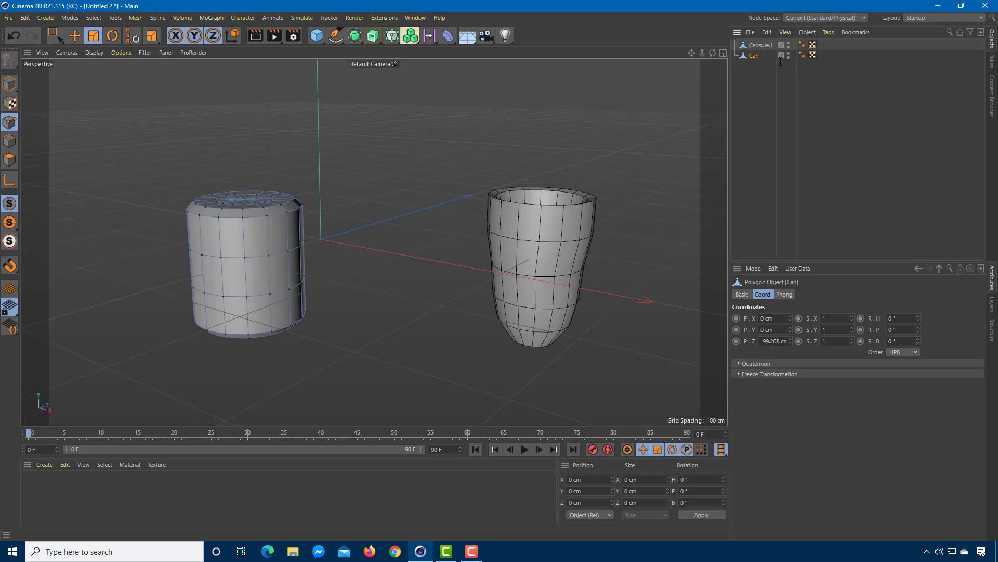
- Rename the hollowed duplicate capsule as Cup
click(750, 32)
click(769, 140)
double_click(764, 46)
text(Cup)
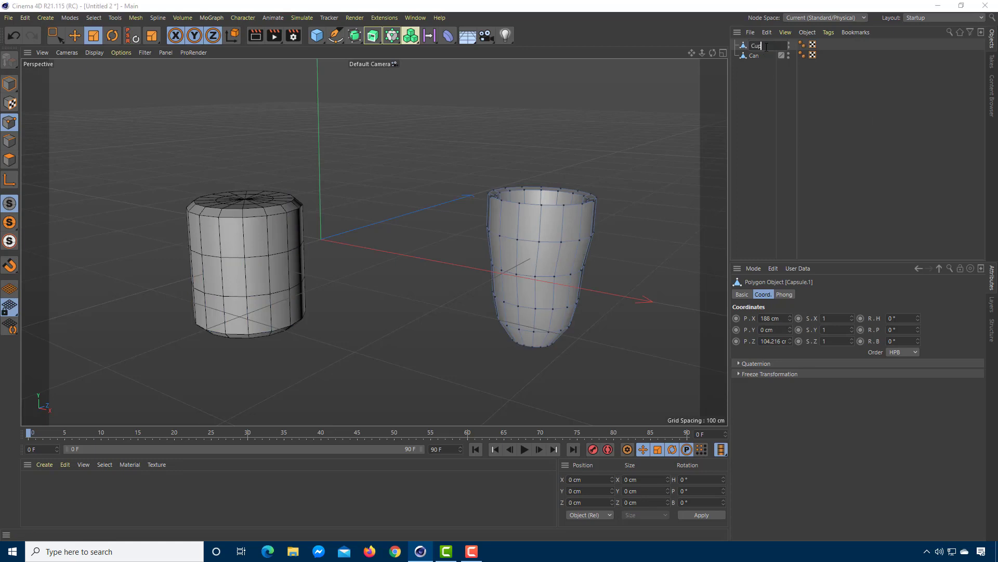
key(Return)
- Reorder the object list so that Can sits above Cup, and select Can
click(752, 56)
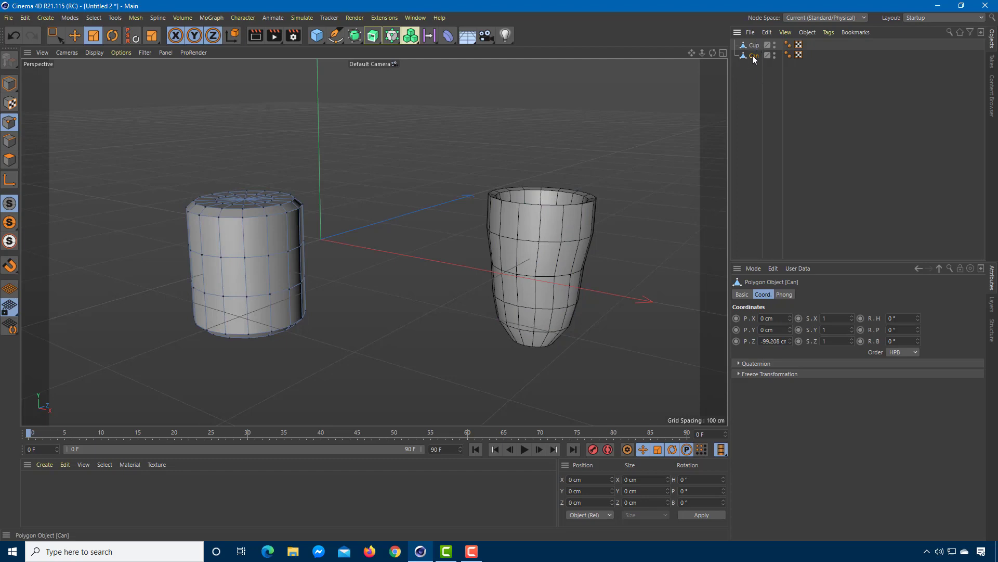
drag(754, 46, 750, 58)
click(753, 47)
- Add a Pose Morph rigging tag to Can and enable Points mixing on it
right_click(754, 46)
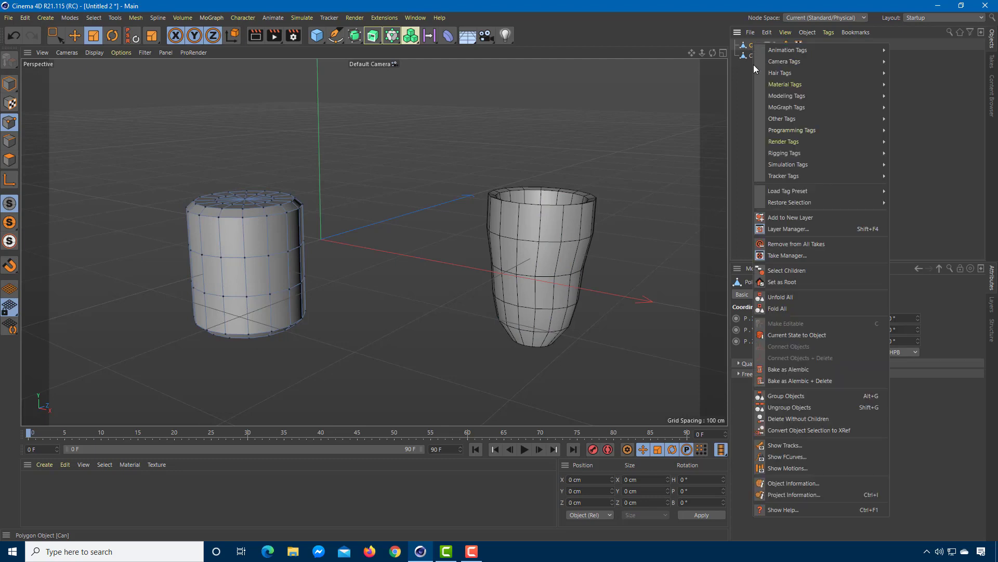
mouse_move(823, 158)
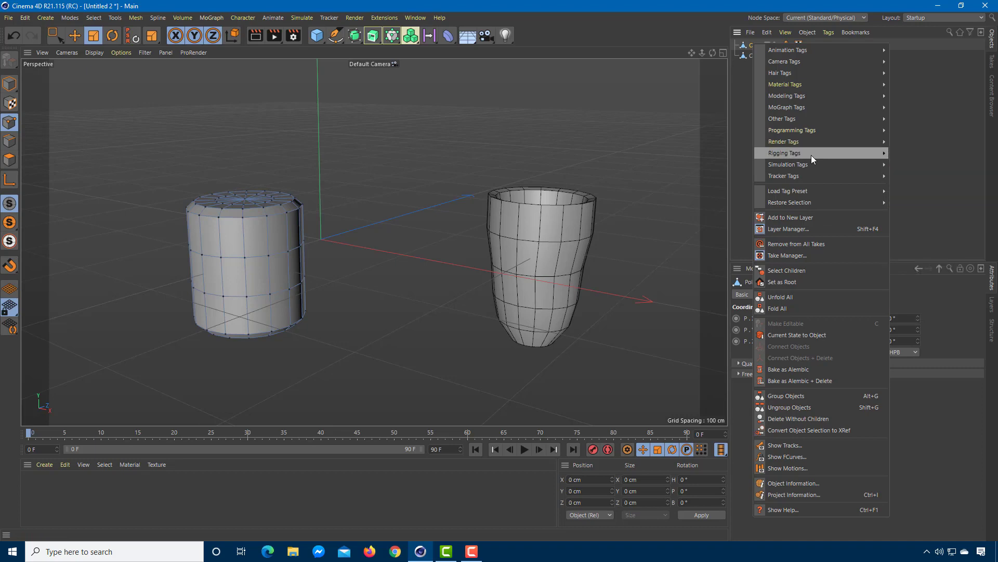
mouse_move(881, 157)
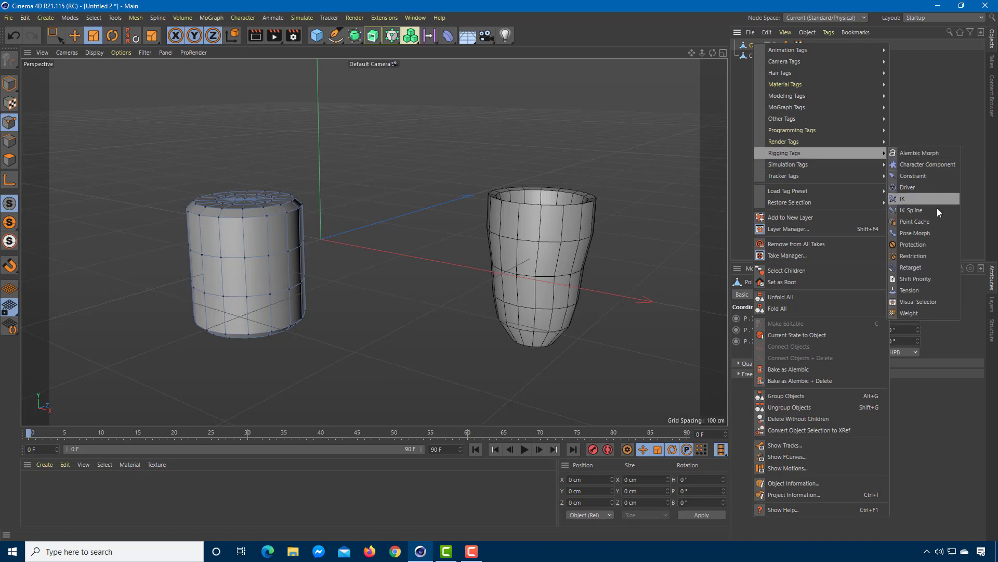
click(930, 234)
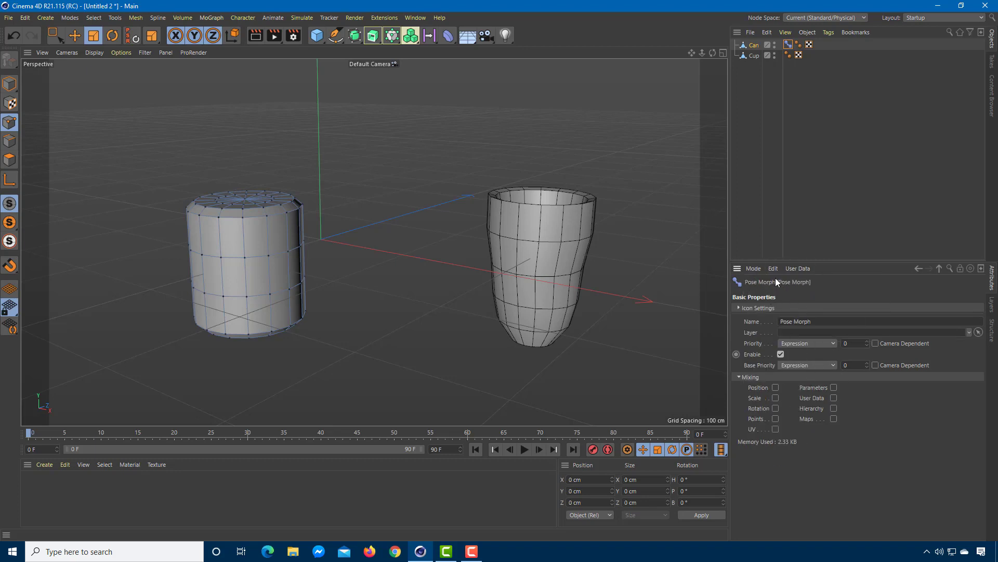
click(775, 419)
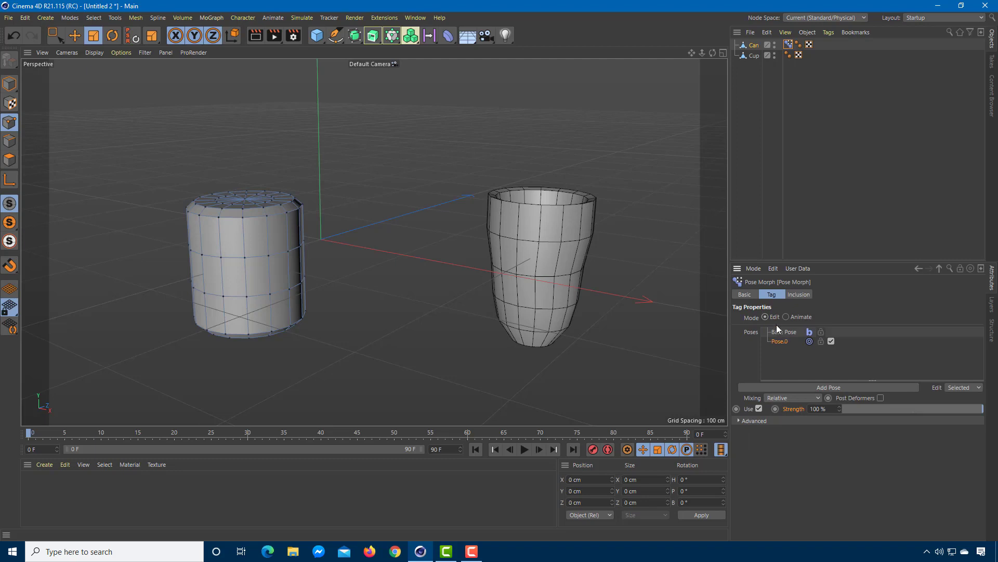
- Add Cup as an absolute morph target to the poses of Can's Pose Morph tag
drag(910, 409, 975, 423)
drag(881, 411, 959, 418)
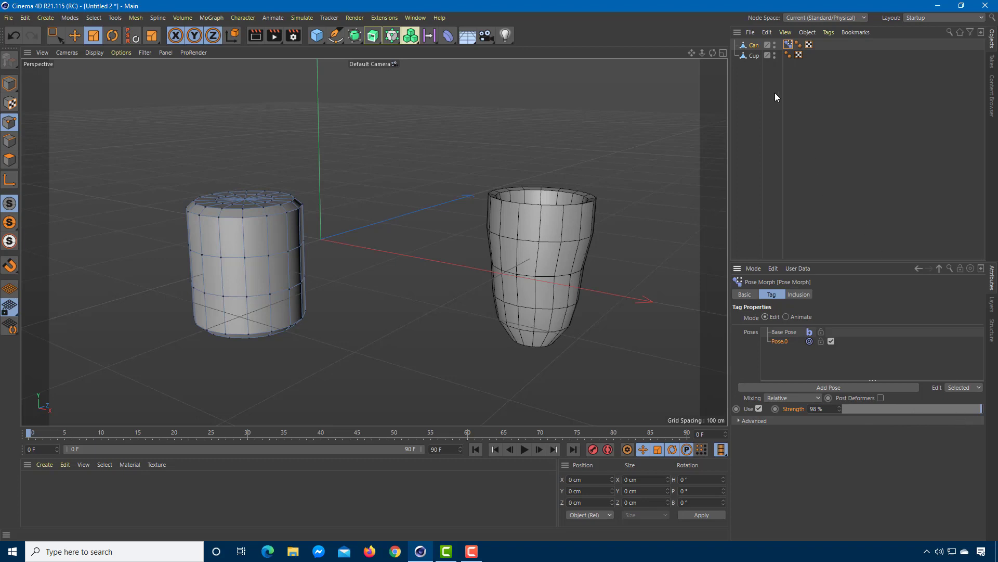
drag(753, 56, 784, 347)
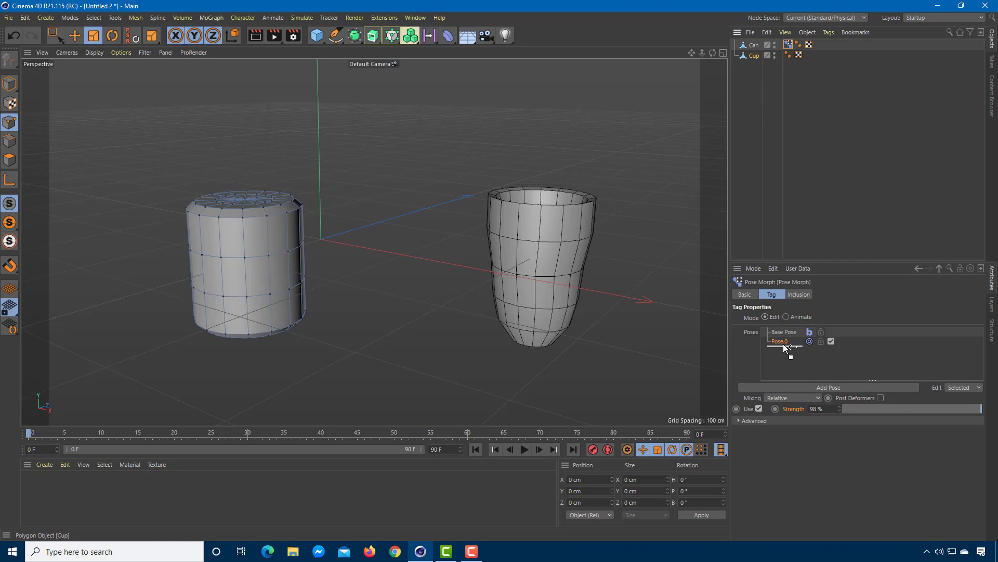
drag(784, 347, 784, 347)
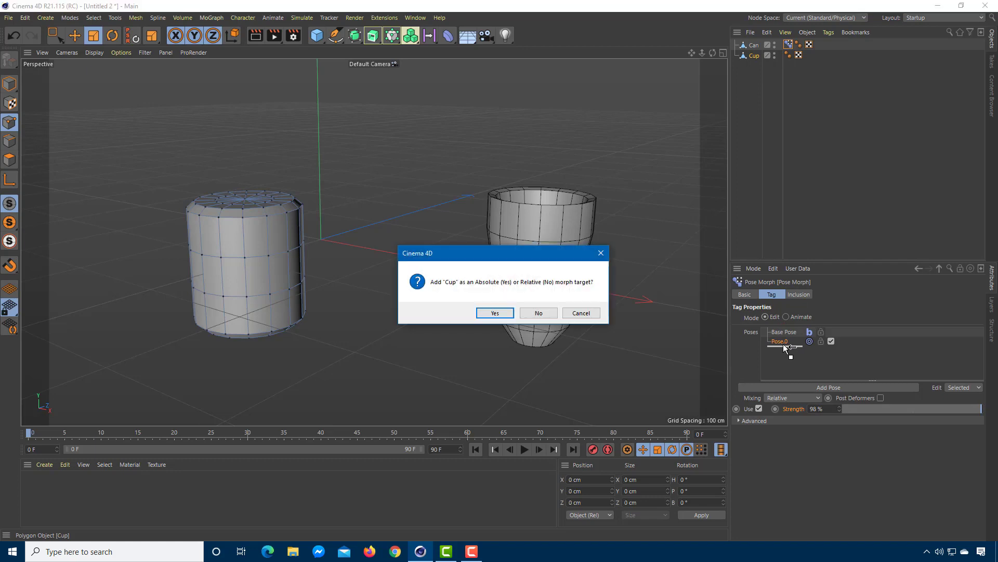
click(495, 314)
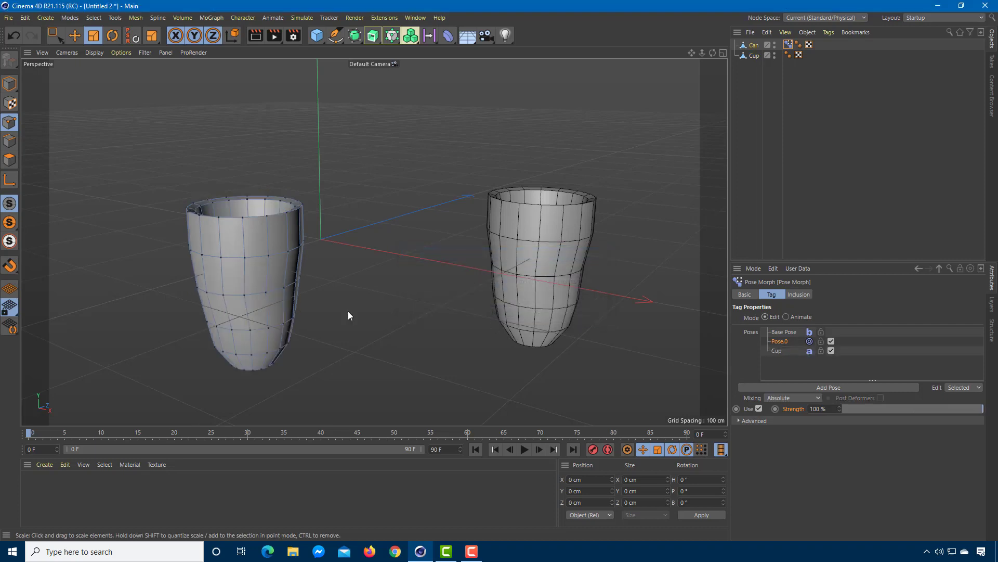
- Test the morph on Can by lowering its strength to 0 % and raising it back to 100 %
drag(980, 414, 805, 438)
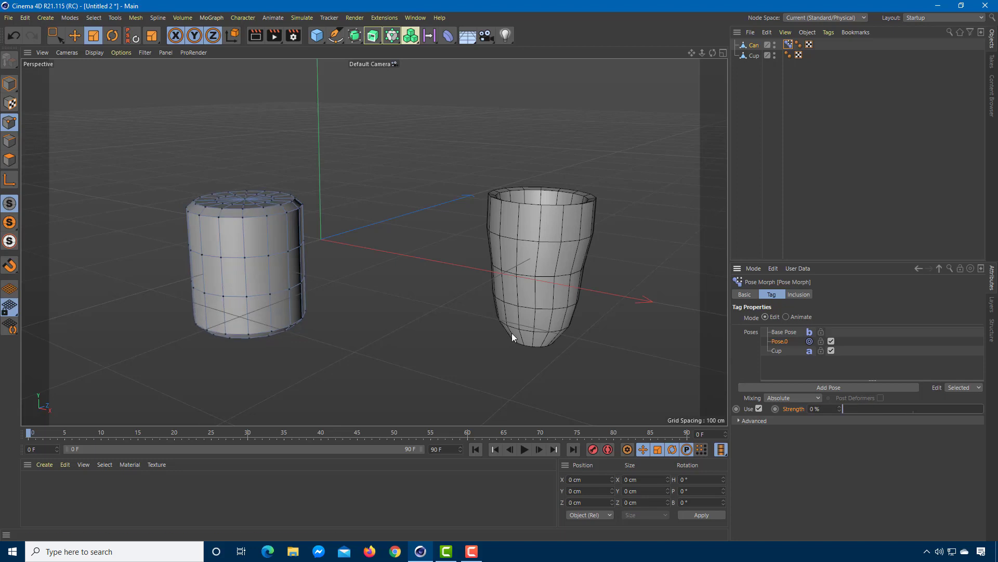
alt+drag(393, 242, 400, 274)
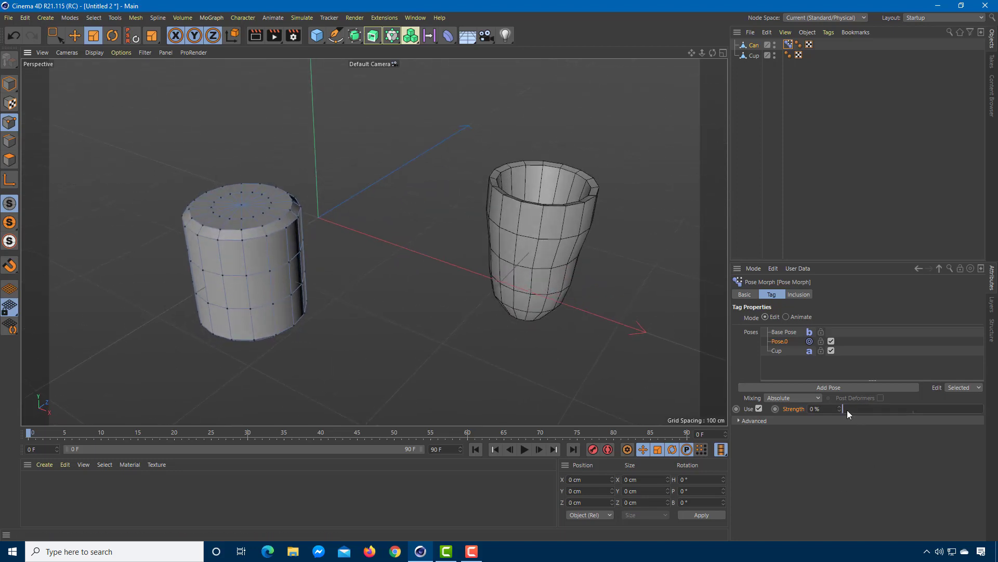
drag(847, 410, 983, 419)
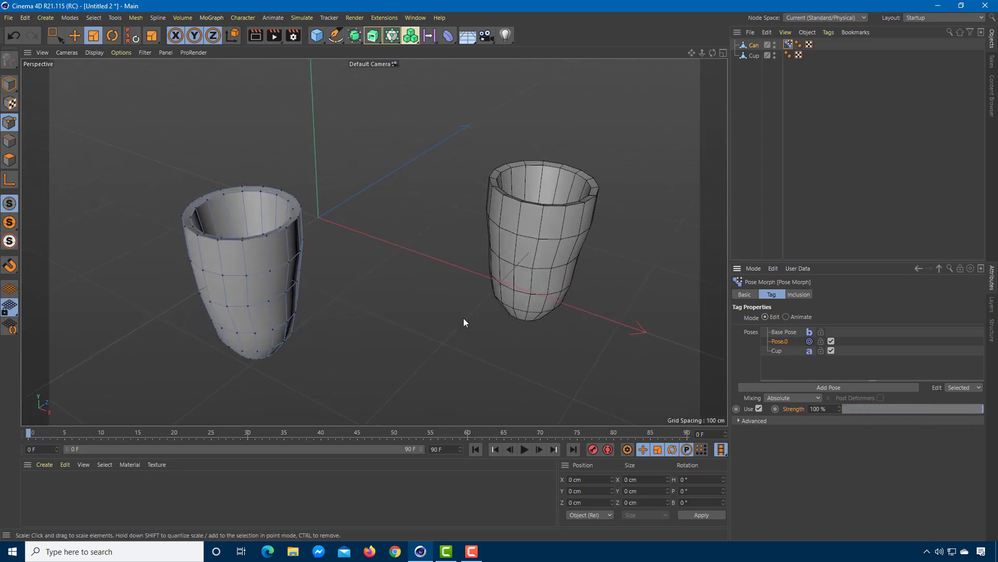
scroll(366, 305, up, 2)
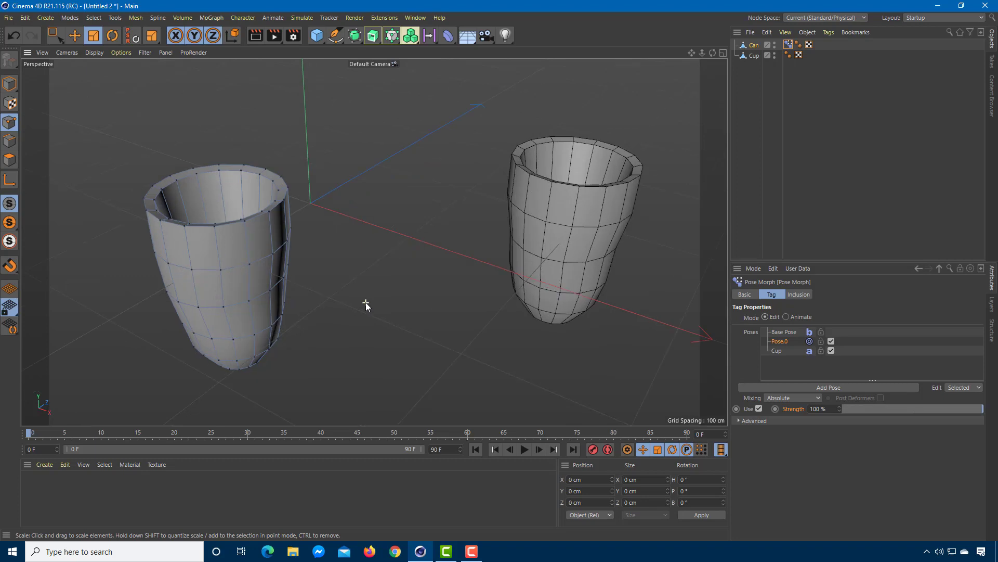
- Create a new layer from the selected Cup object and hide that layer in the viewport
click(753, 56)
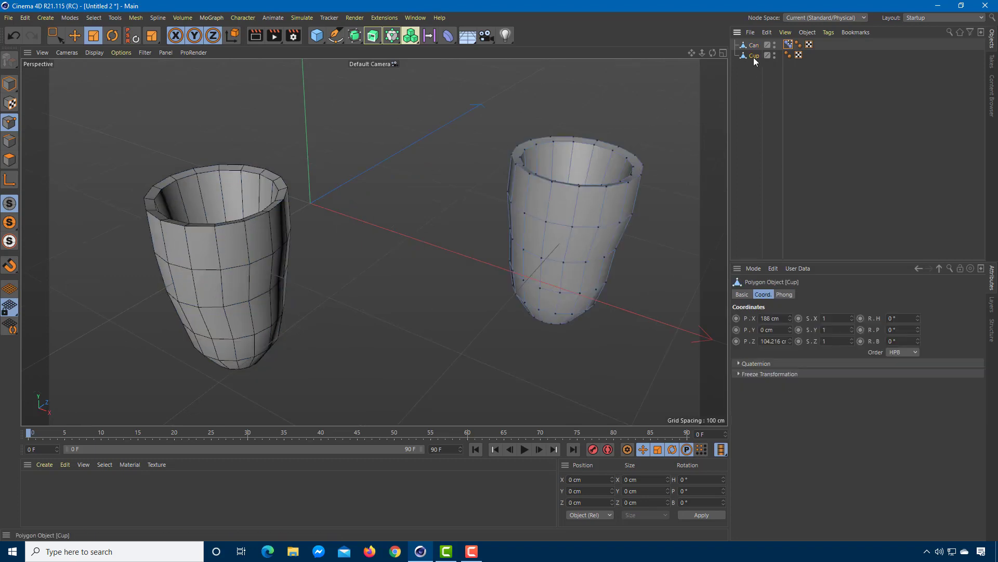
click(991, 305)
click(761, 271)
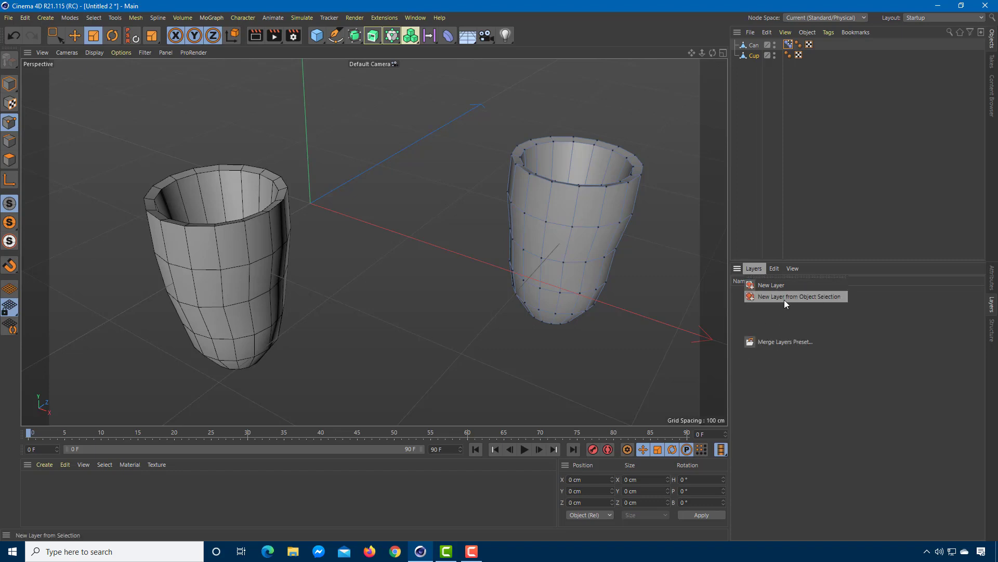
click(784, 297)
click(787, 291)
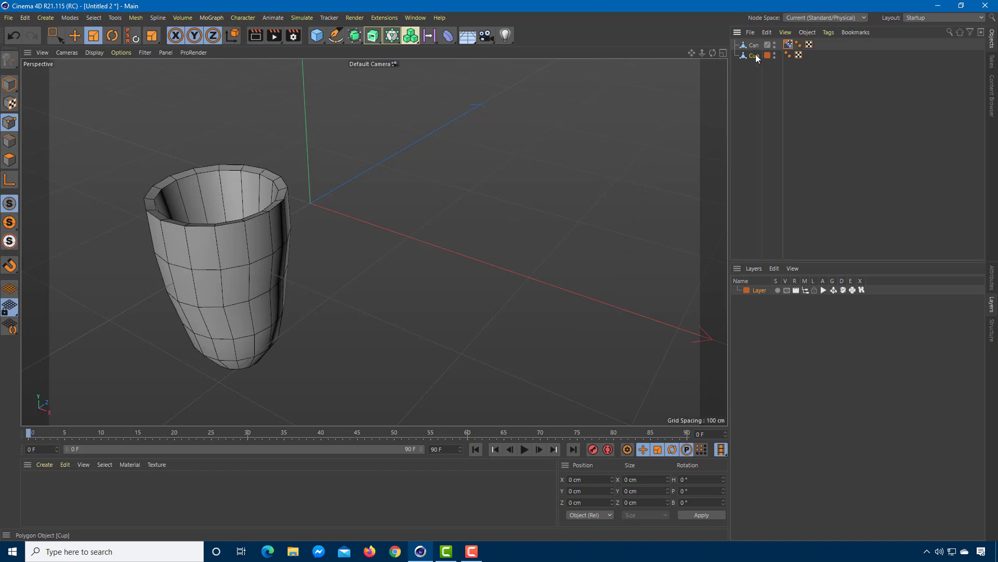
- Return to the attributes of Can's Pose Morph tag and set the morph strength to 0 %
click(799, 46)
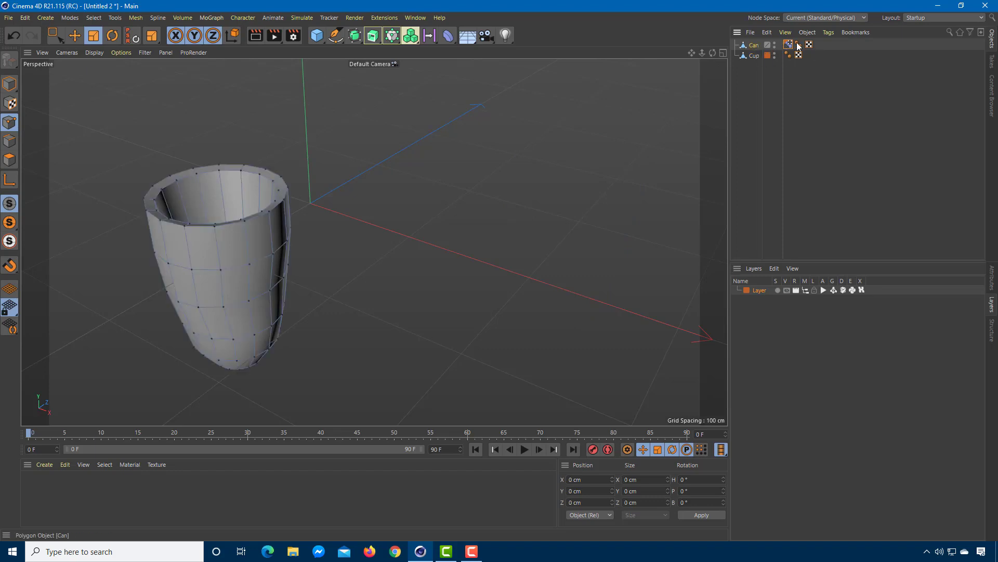
click(993, 284)
drag(927, 409, 553, 409)
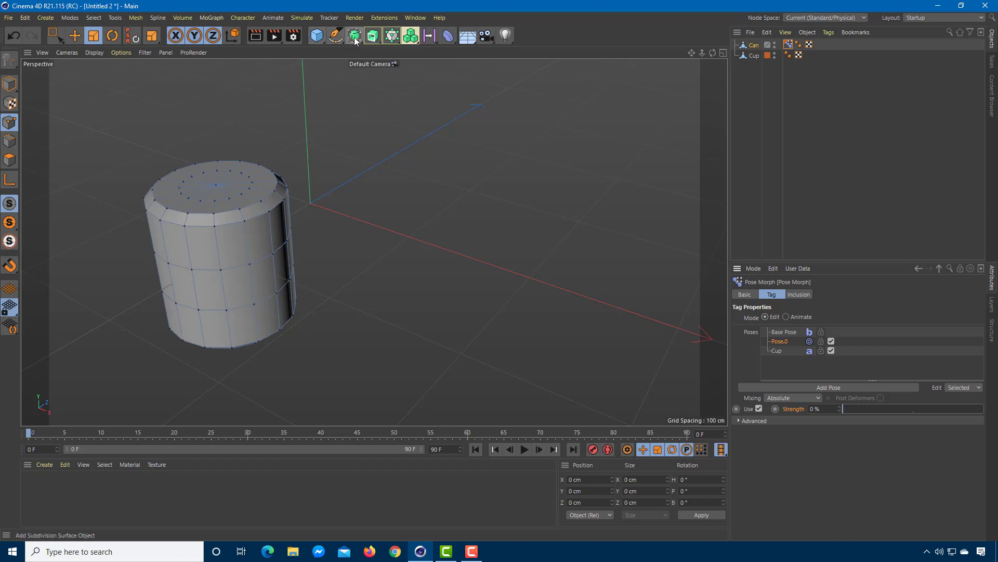
- Add a Subdivision Surface and make Can its child
drag(355, 41, 399, 51)
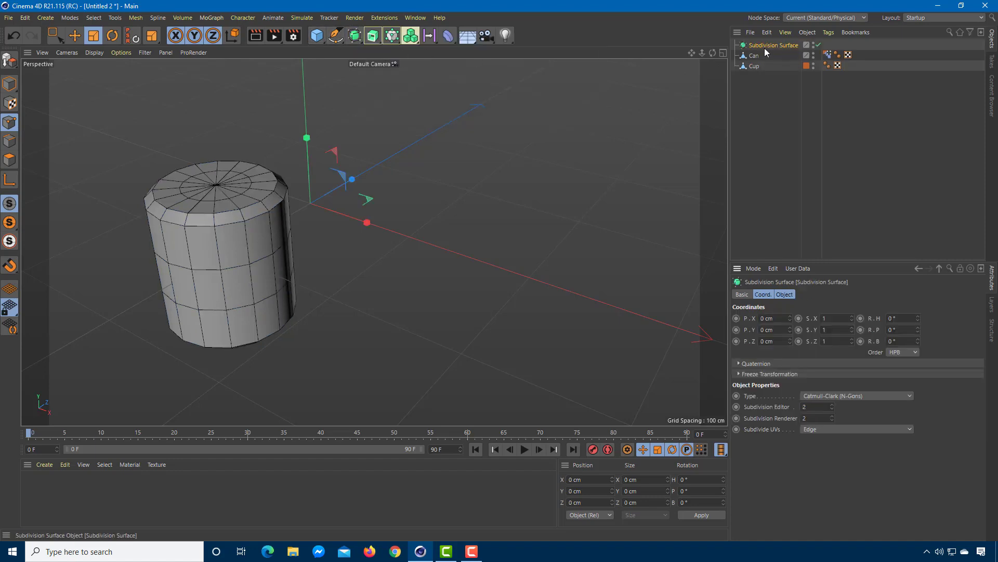
drag(755, 56, 762, 47)
click(764, 78)
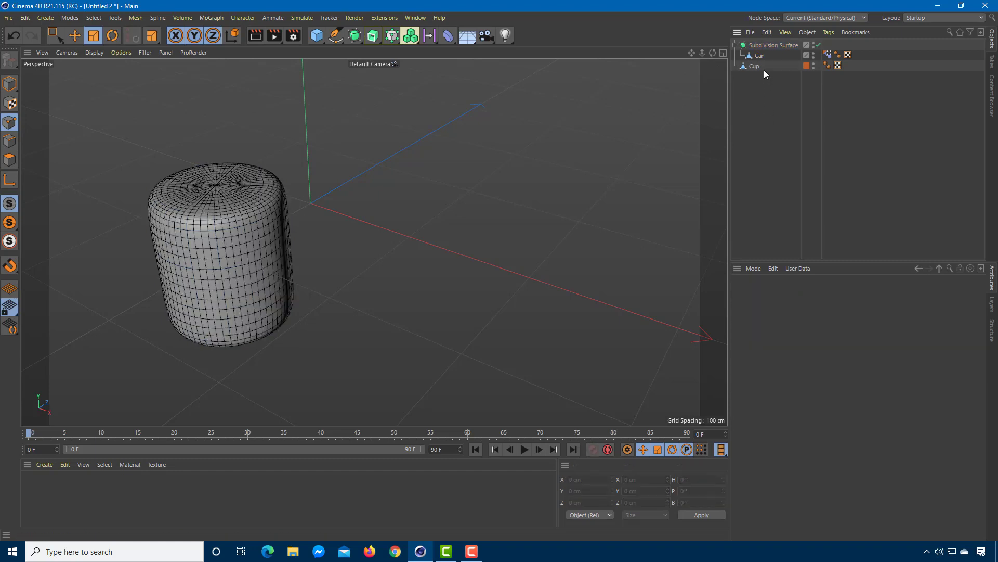
- Switch from Points to Model mode and deselect everything to show the smoothed can without its mesh
click(760, 55)
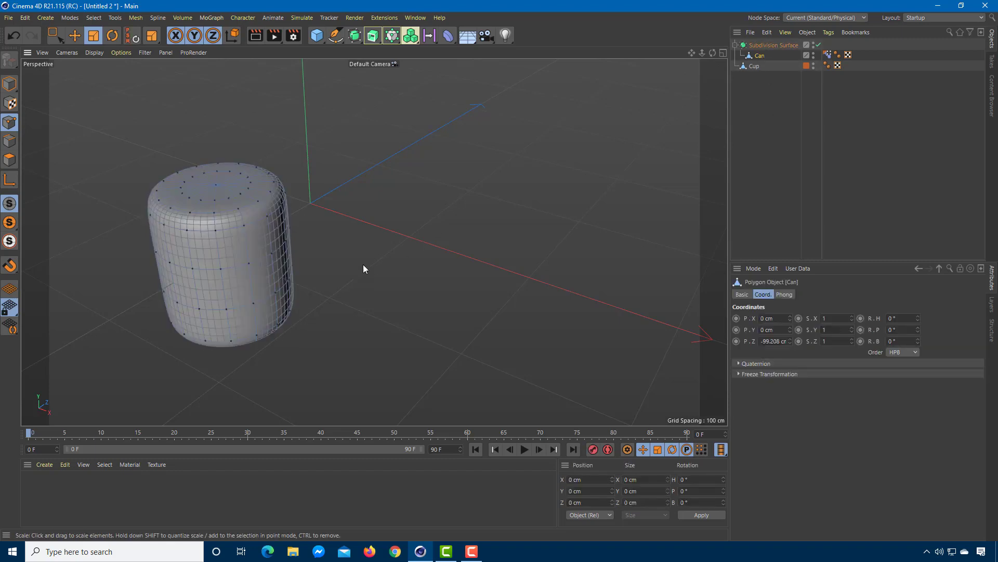
click(10, 84)
click(503, 205)
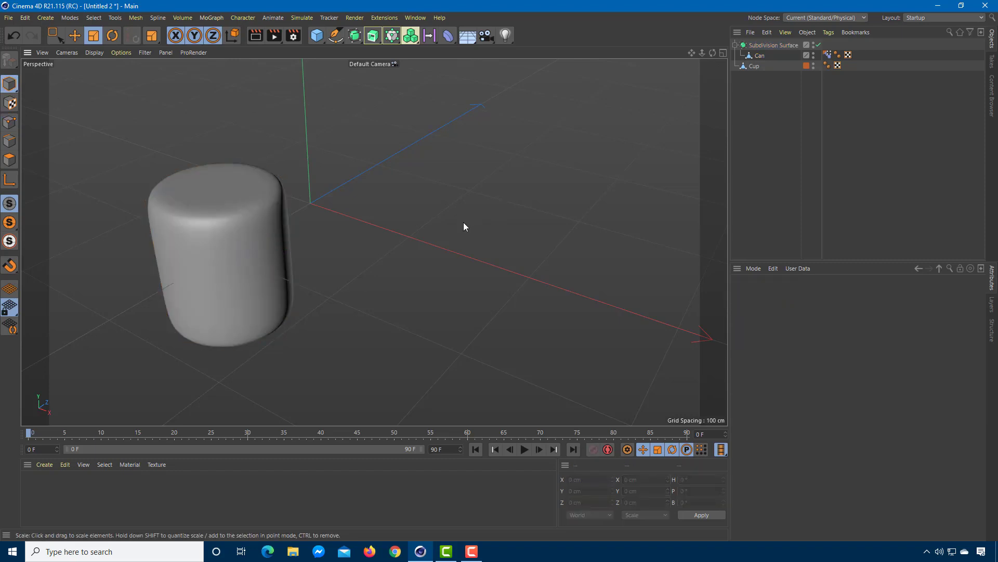
- Set the Pose Morph strength of the subdivided Can to 100 %
scroll(422, 222, up, 3)
alt+middle_drag(423, 222, 654, 179)
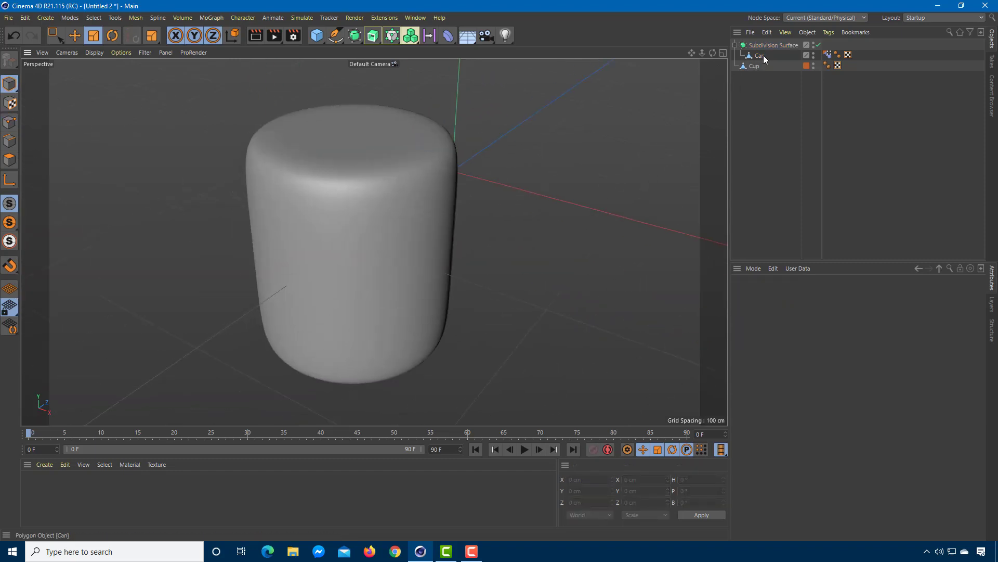
click(827, 54)
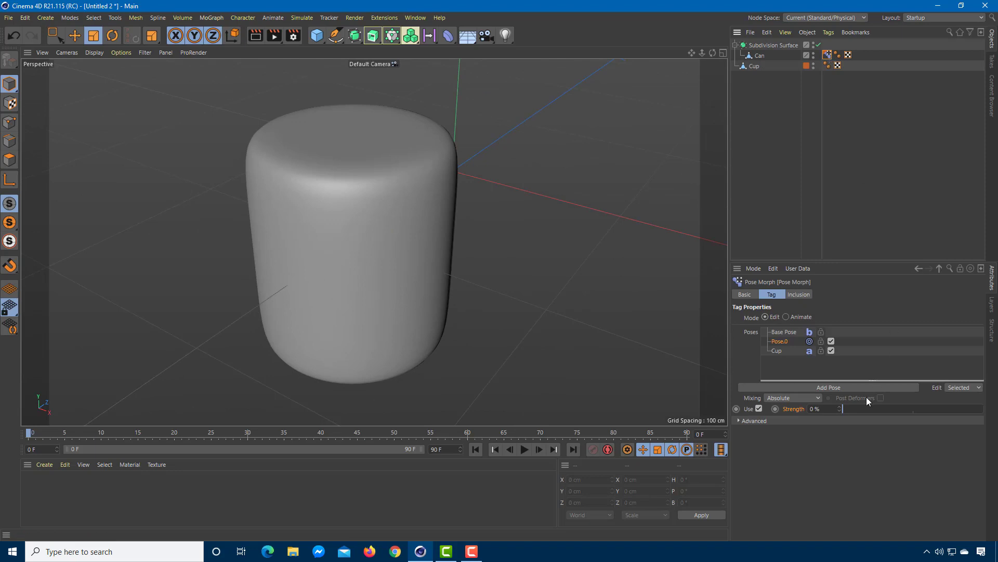
drag(850, 410, 984, 408)
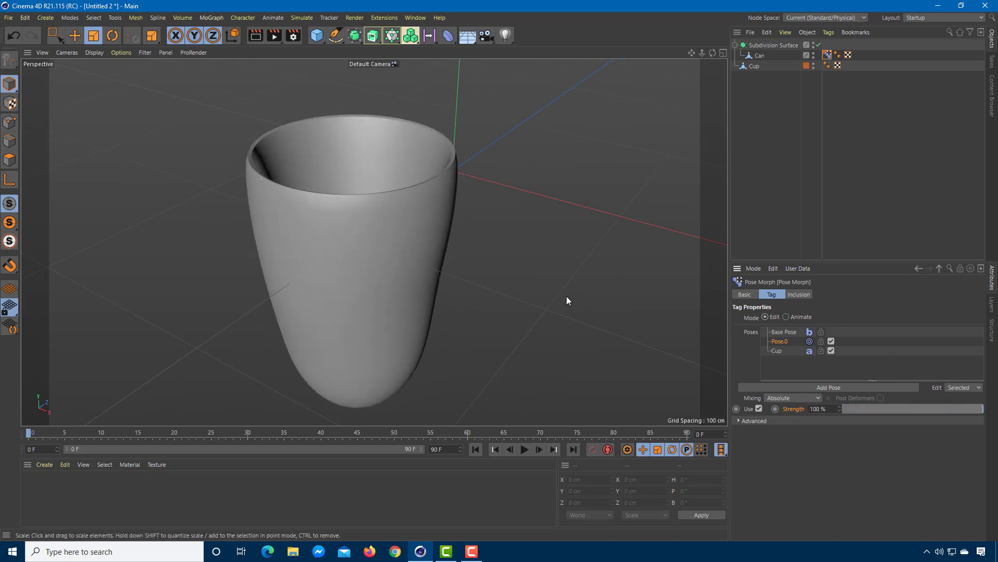
- Examine the smoothed can-to-cup morph from low, overhead and side angles while varying the strength, ending at 100 %
alt+drag(566, 294, 741, 321)
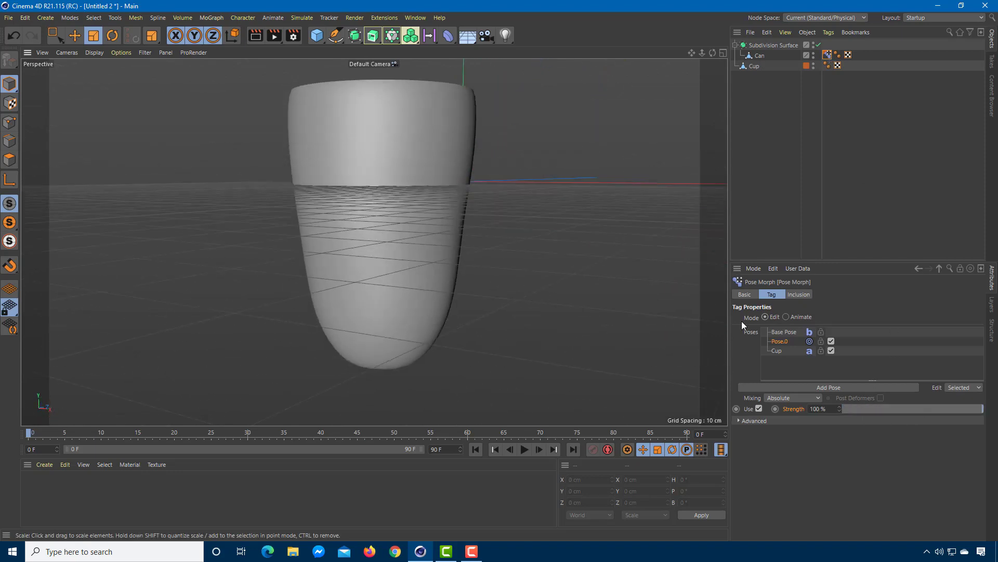
drag(868, 410, 994, 379)
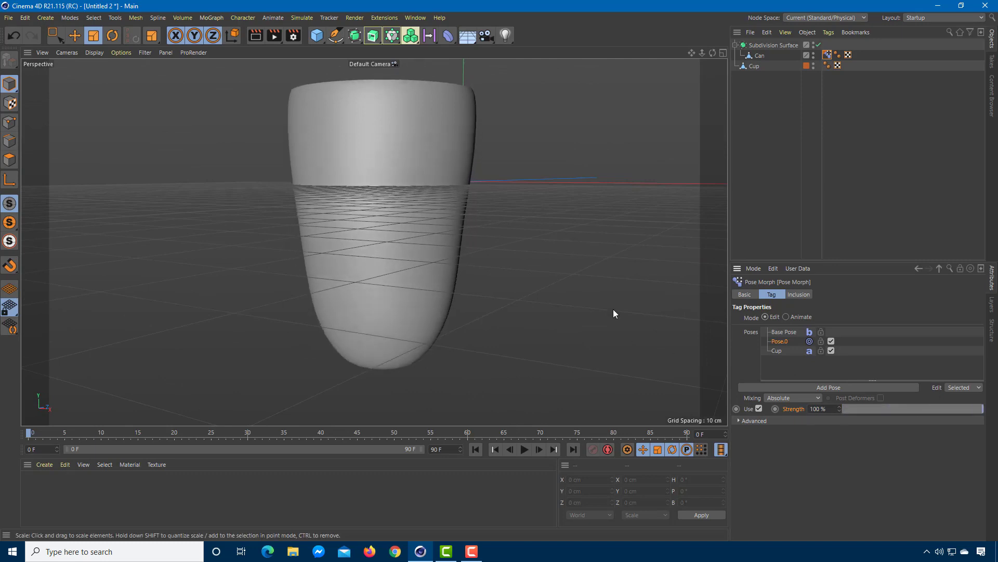
alt+middle_drag(544, 251, 501, 288)
alt+drag(500, 291, 613, 350)
mouse_move(897, 409)
mouse_down()
mouse_move(800, 407)
mouse_move(942, 403)
mouse_move(751, 410)
mouse_move(982, 407)
mouse_move(753, 421)
mouse_move(982, 408)
mouse_move(899, 409)
mouse_up()
drag(772, 417, 997, 358)
alt+drag(496, 231, 532, 325)
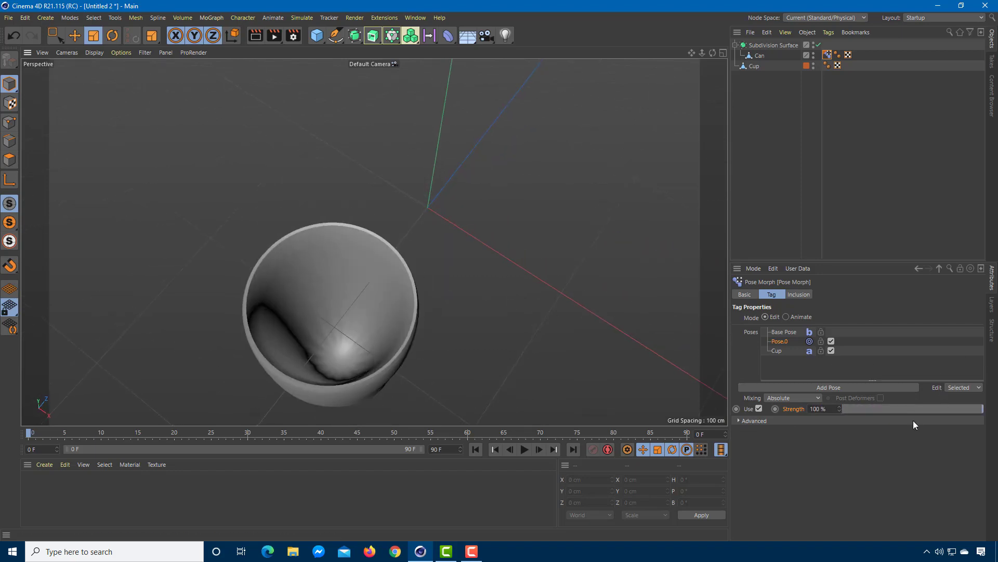
mouse_move(979, 408)
mouse_down()
mouse_move(821, 411)
mouse_move(975, 399)
mouse_up()
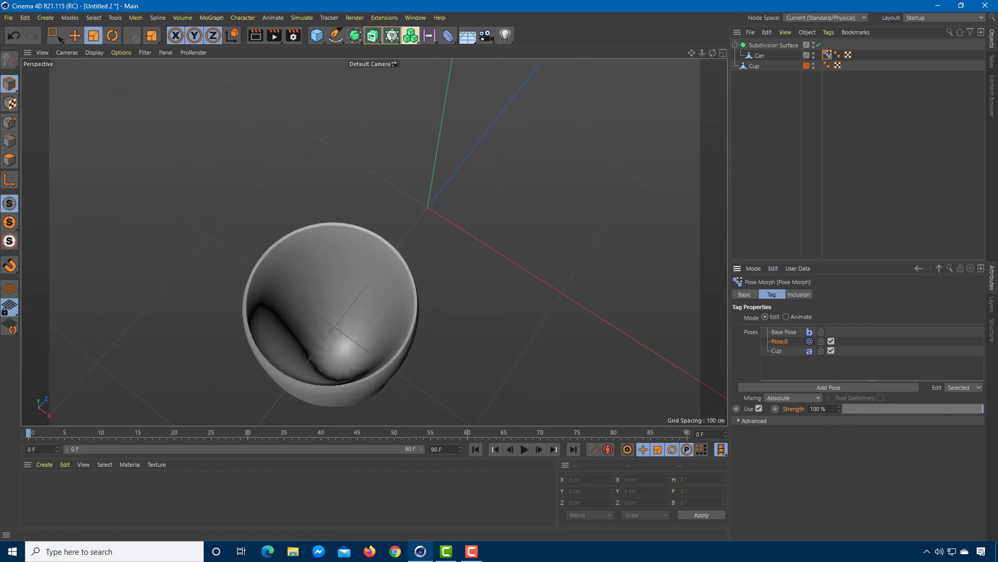
alt+drag(515, 244, 501, 229)
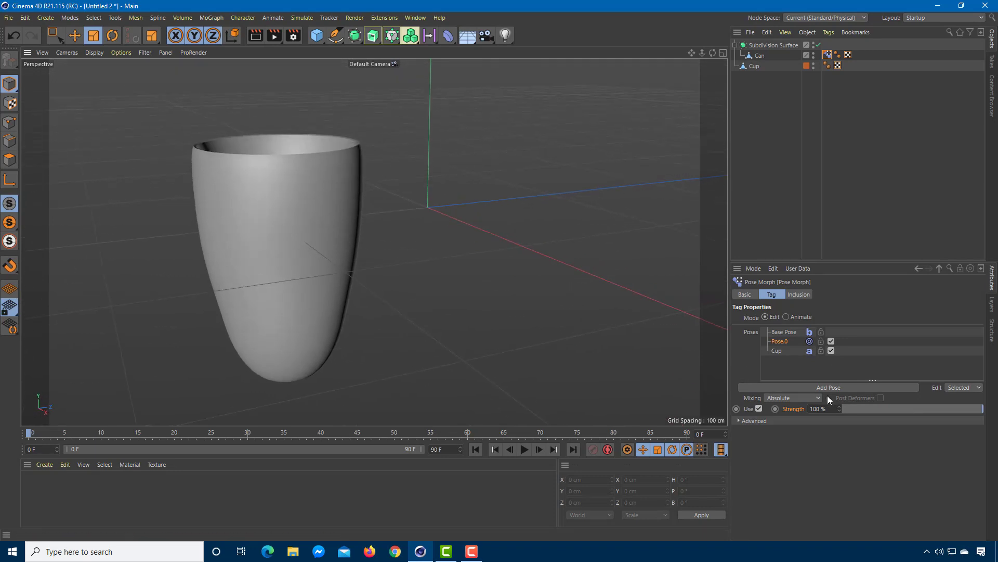
drag(900, 407, 979, 418)
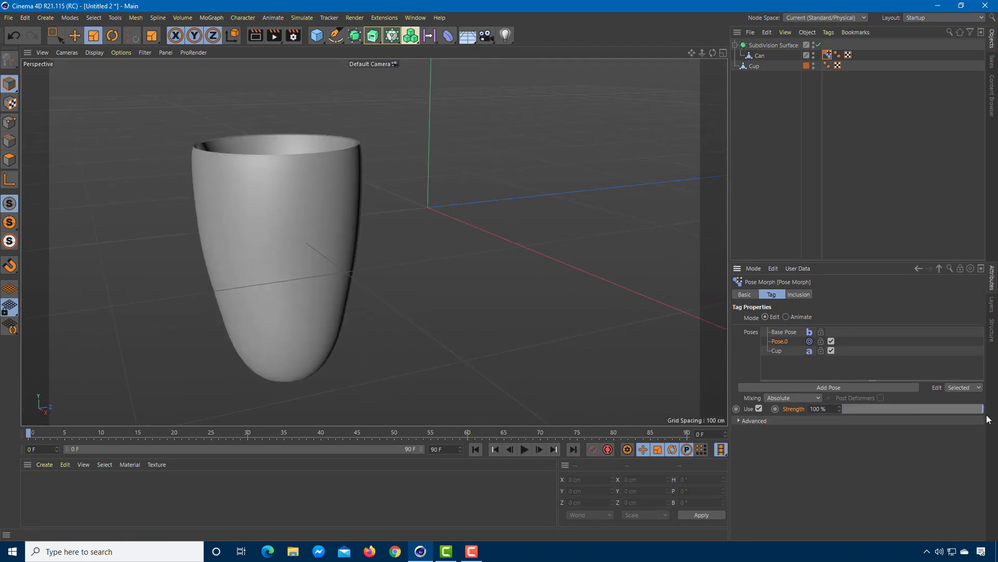